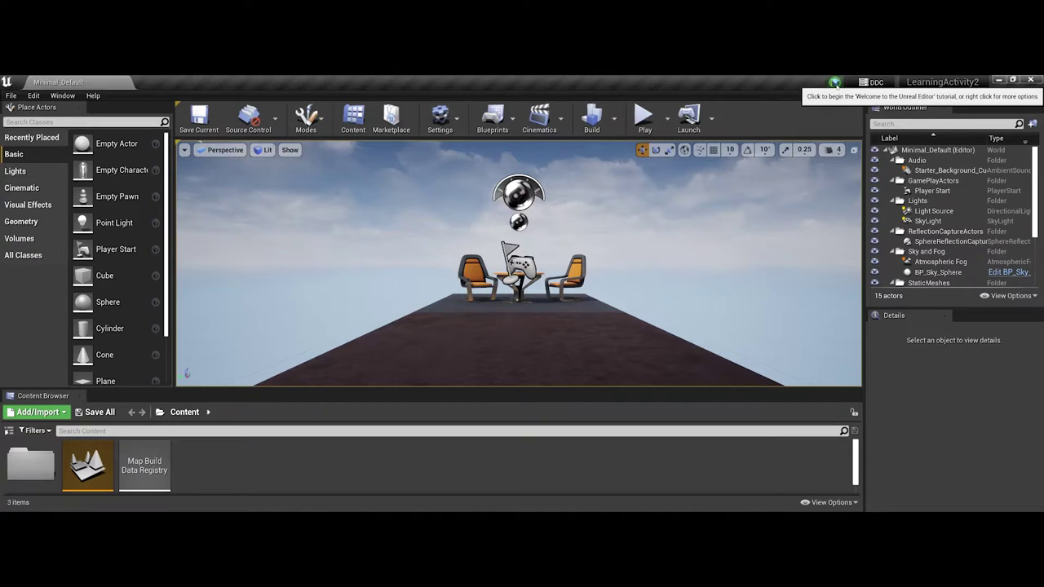
# Step: Quit the Welcome to the Unreal Editor tutorial, then browse the File and Edit menus
pyautogui.click(835, 83)
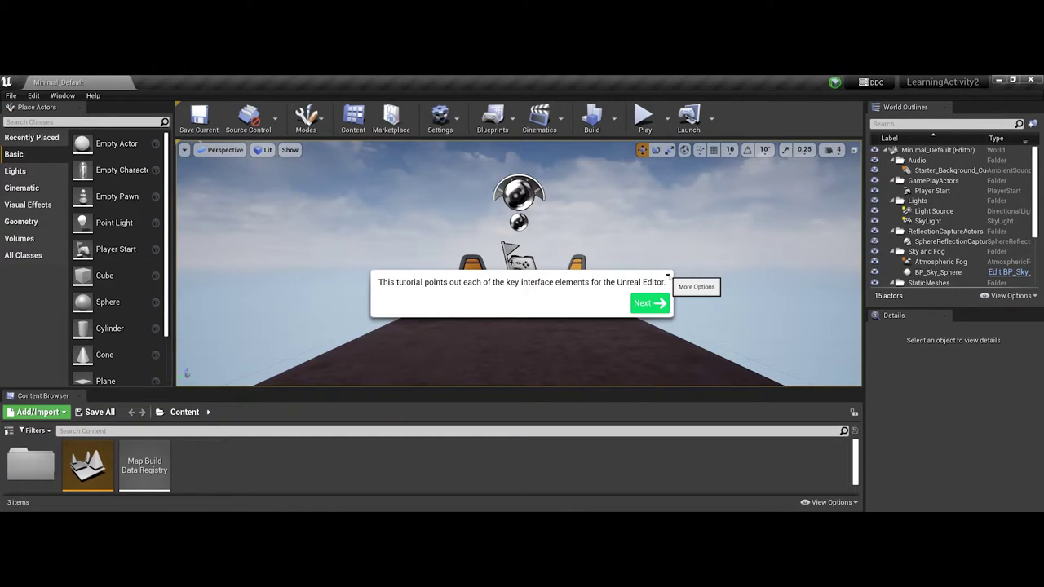
pyautogui.click(668, 275)
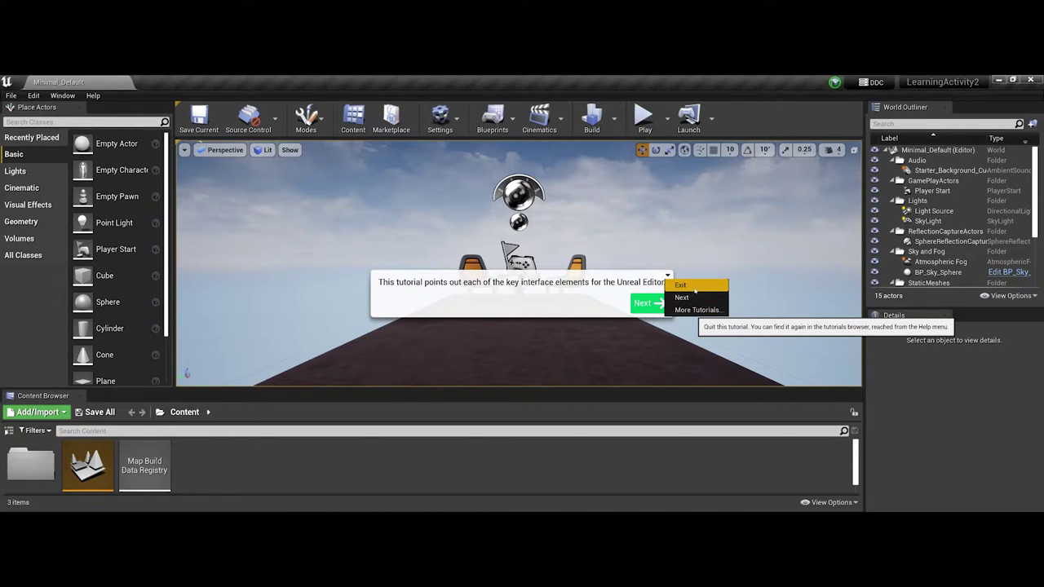
pyautogui.click(694, 289)
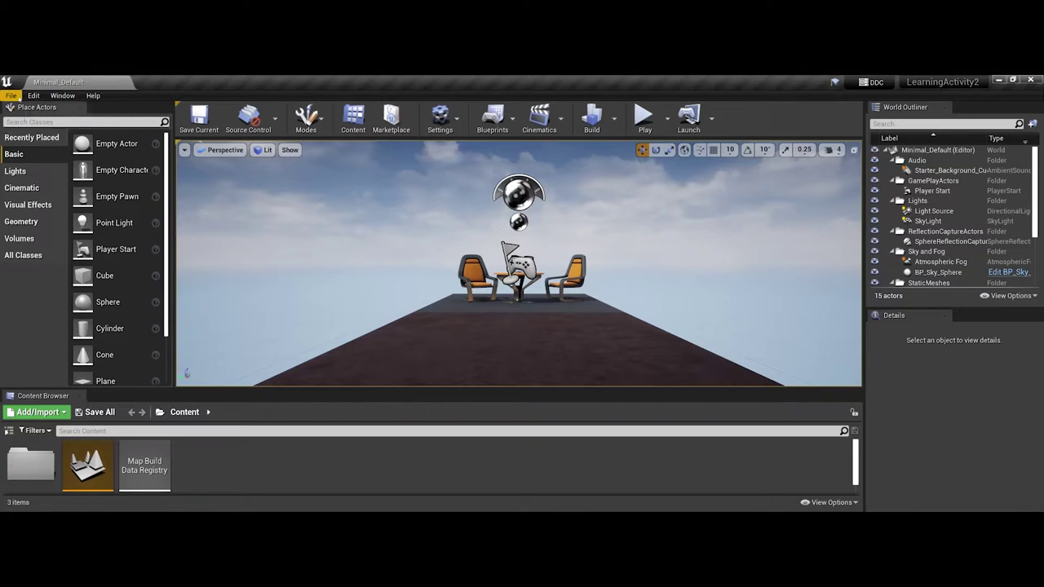
pyautogui.click(11, 96)
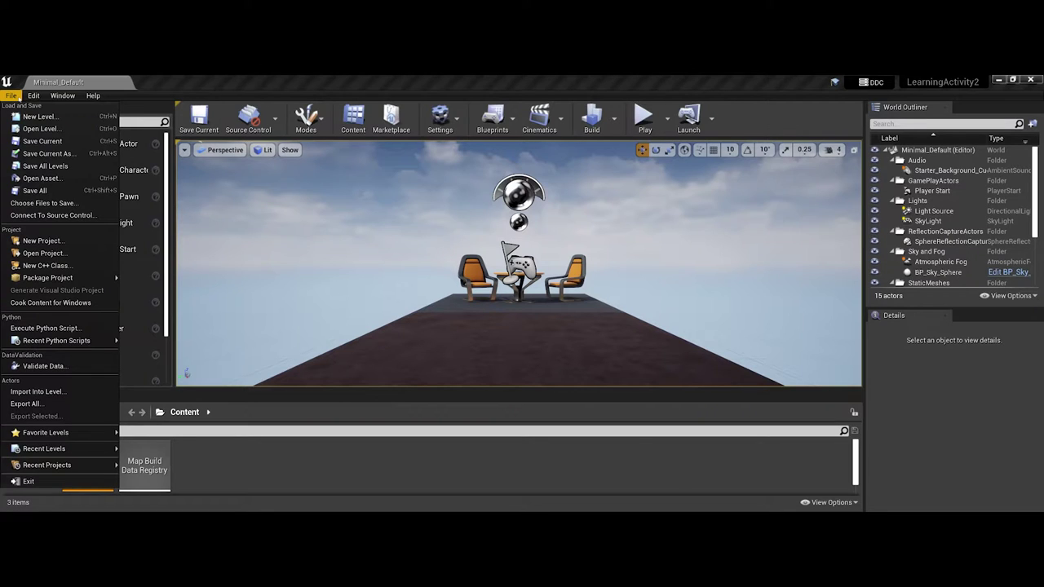
pyautogui.moveTo(33, 96)
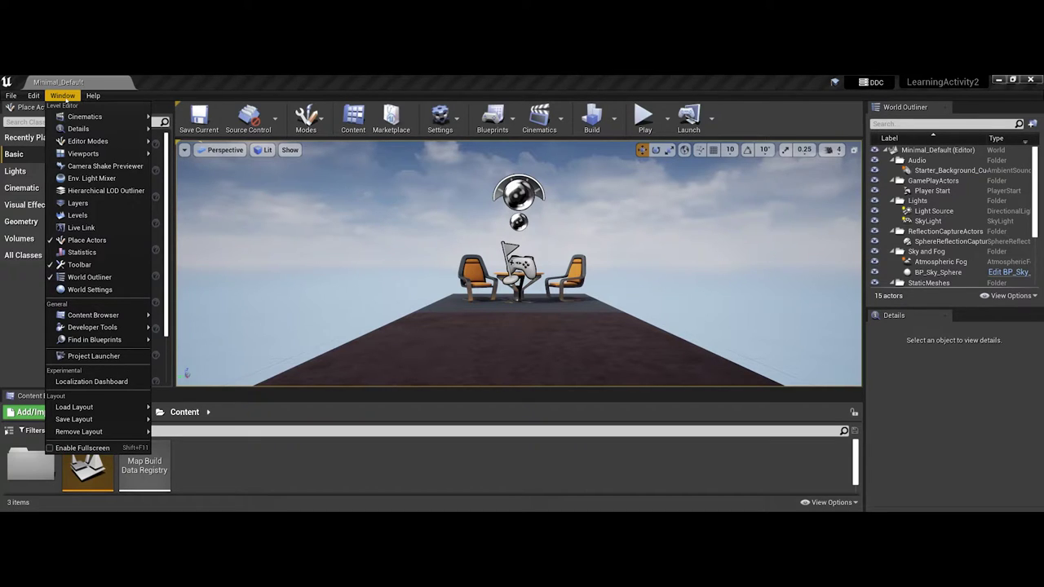
# Step: Look at Window > Load Layout and the Help menu, then close the menus
pyautogui.moveTo(74, 408)
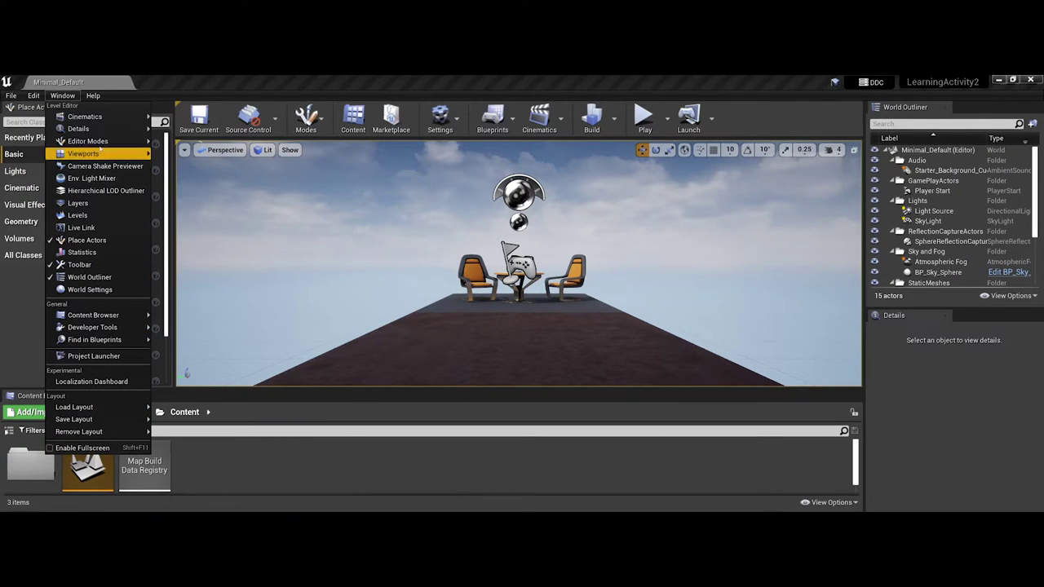
pyautogui.click(93, 97)
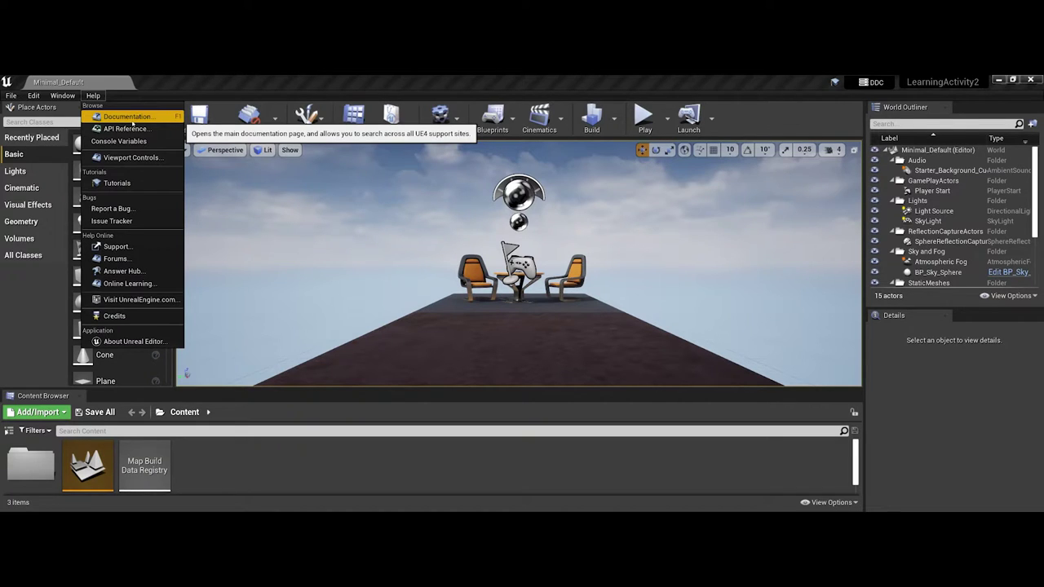
pyautogui.click(94, 96)
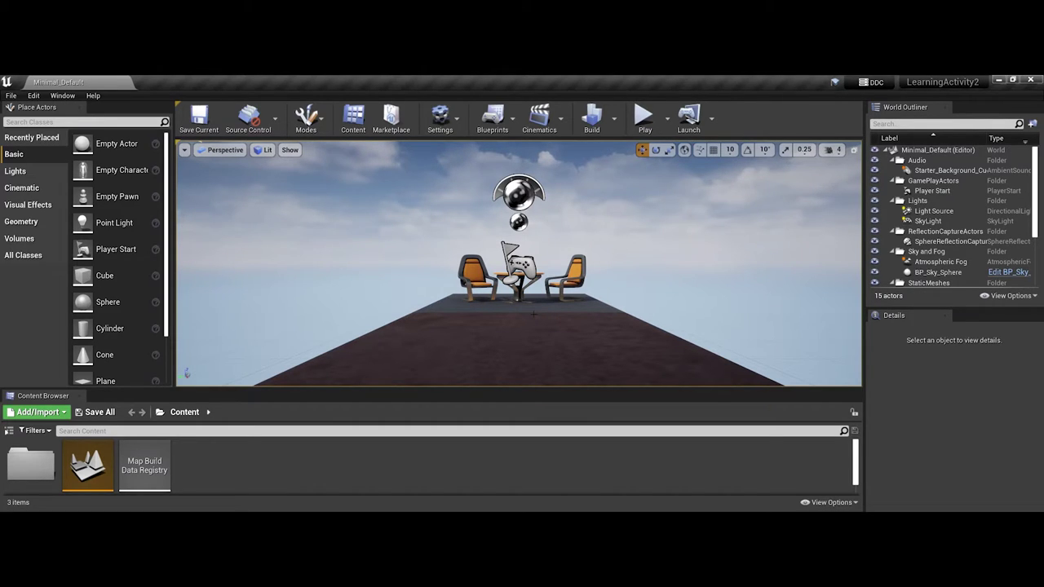
# Step: Inspect the Details of Player Start and the right chair, ending with the Floor selected
pyautogui.click(933, 191)
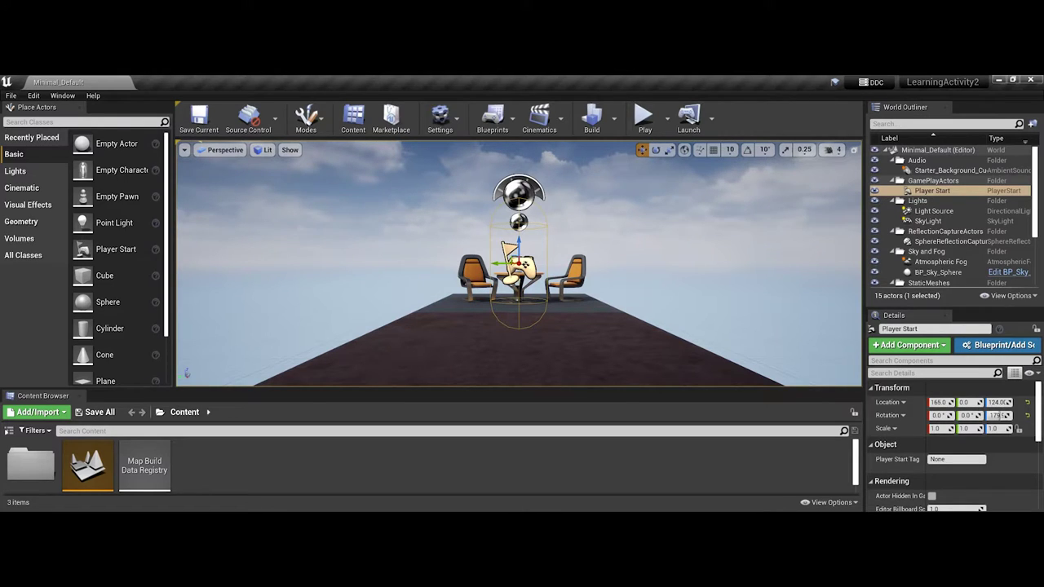
pyautogui.click(565, 276)
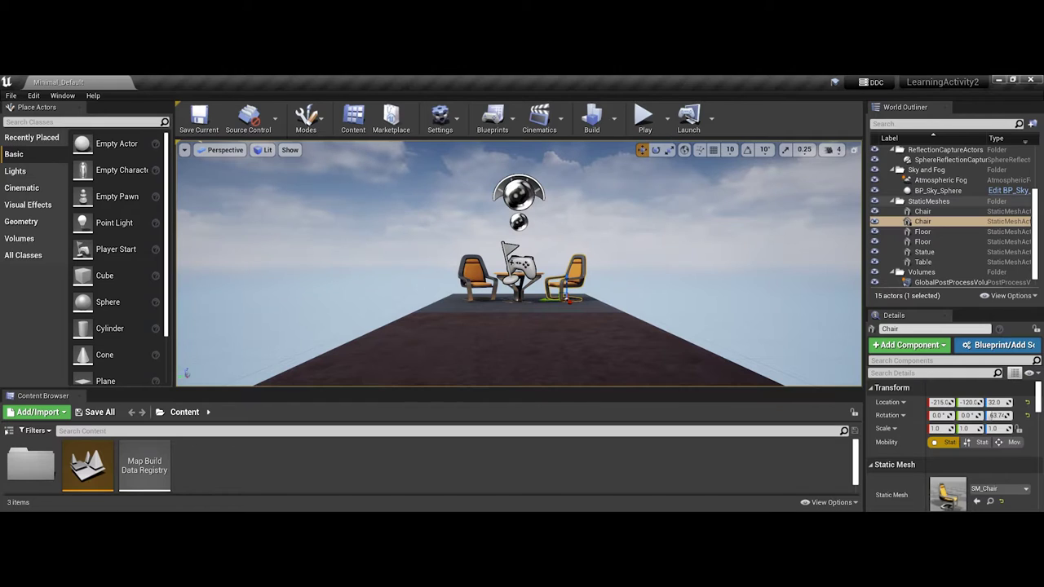
pyautogui.click(464, 328)
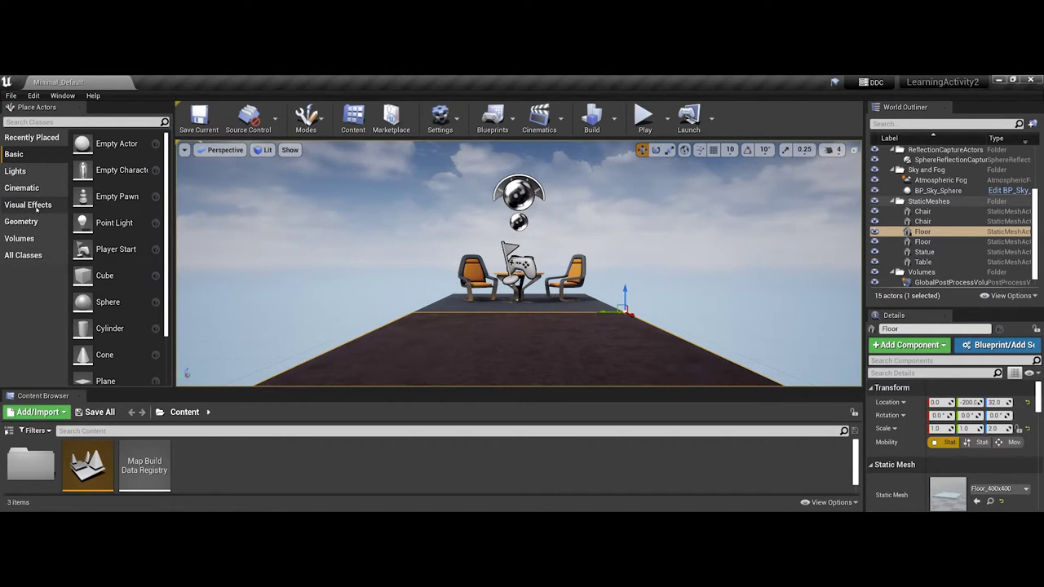
pyautogui.click(21, 171)
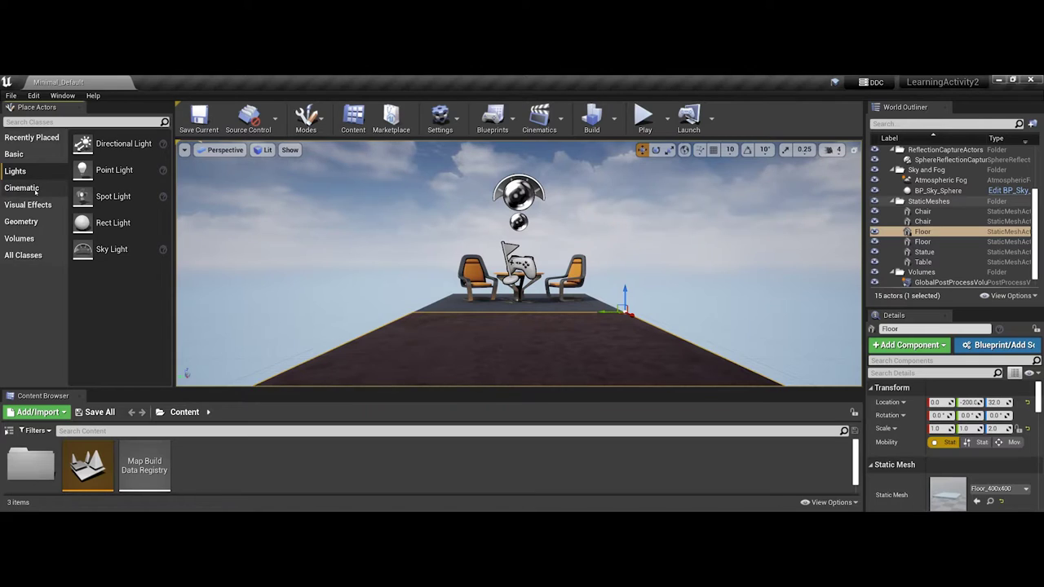
pyautogui.click(35, 189)
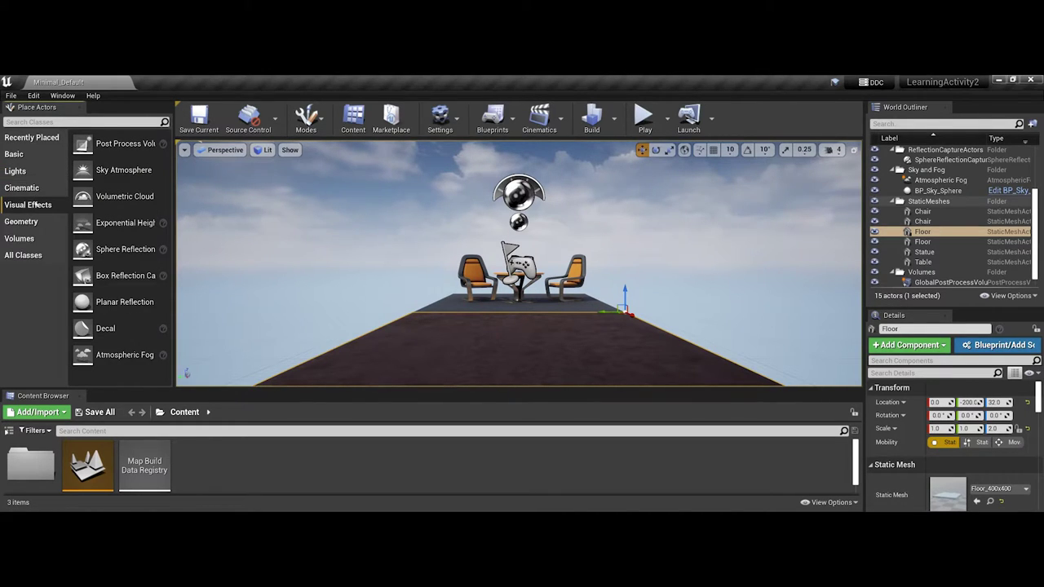
pyautogui.click(25, 221)
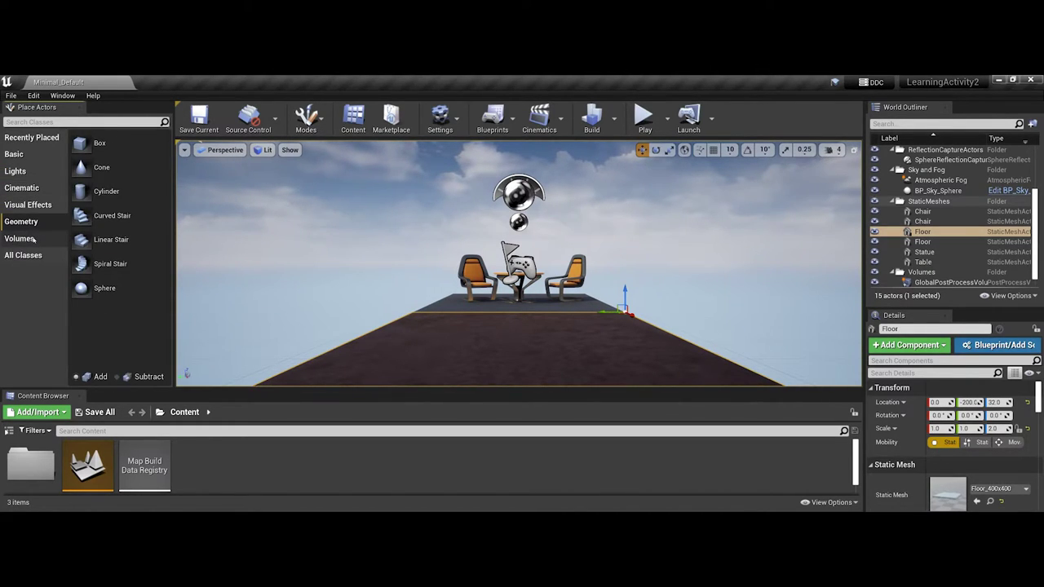
pyautogui.click(32, 238)
pyautogui.click(34, 255)
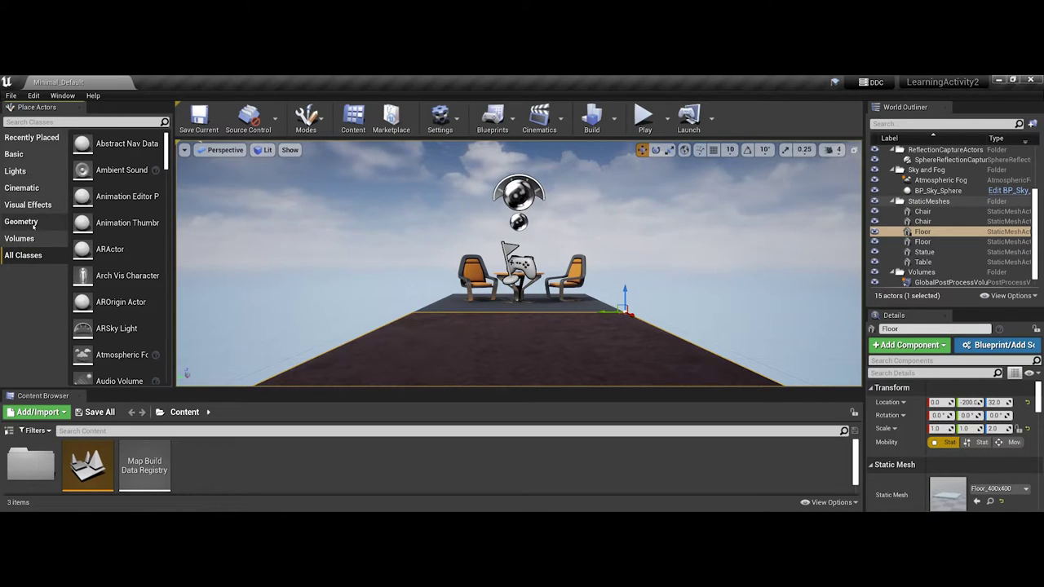
pyautogui.click(37, 154)
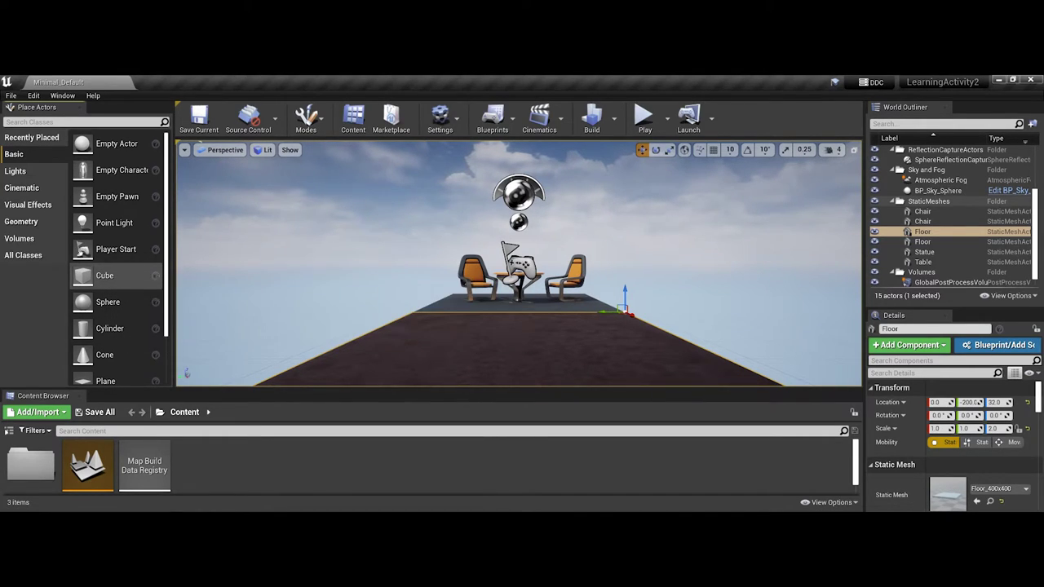
pyautogui.click(44, 227)
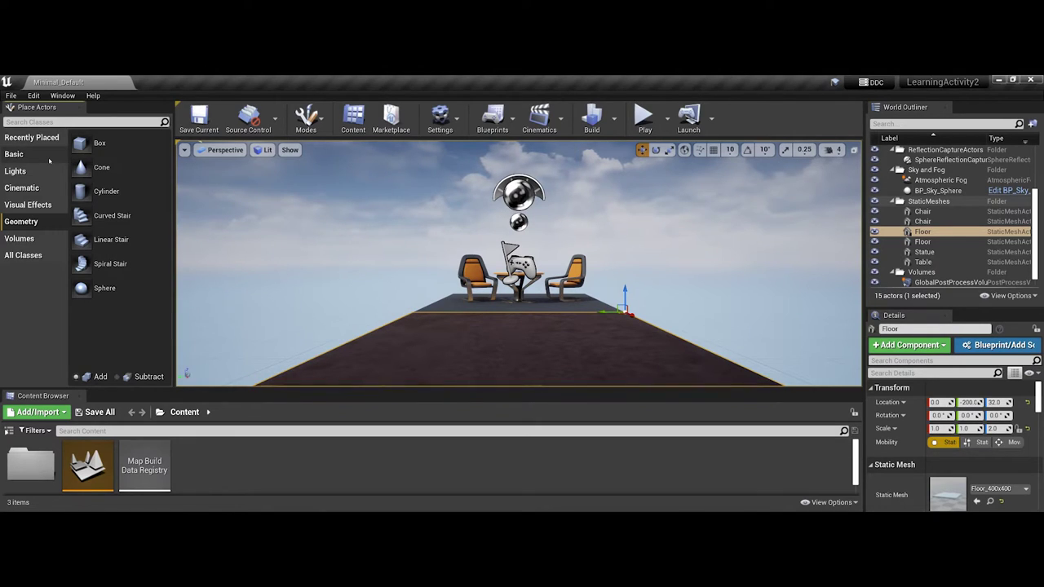
pyautogui.click(48, 155)
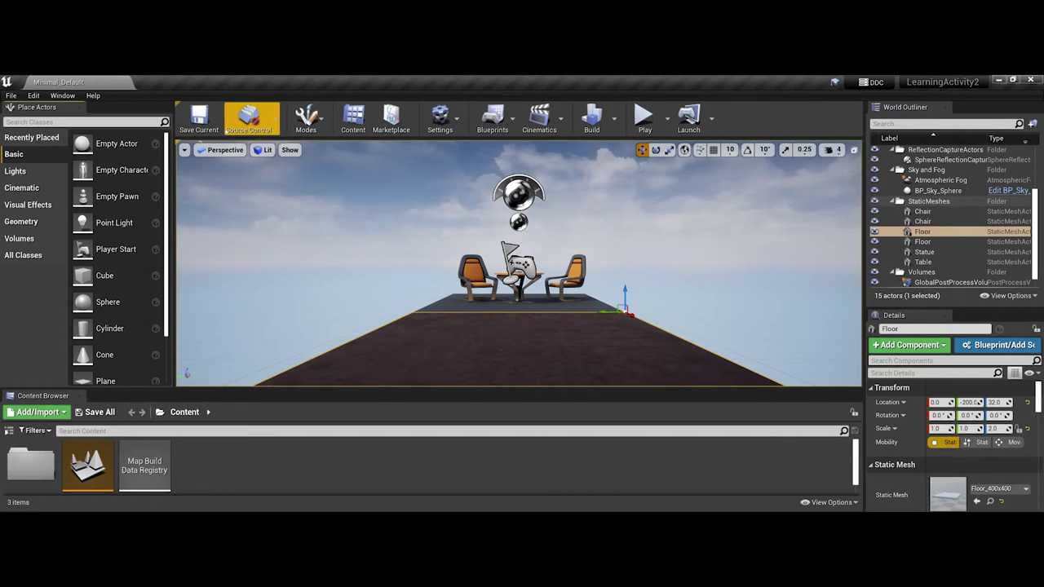
pyautogui.click(277, 122)
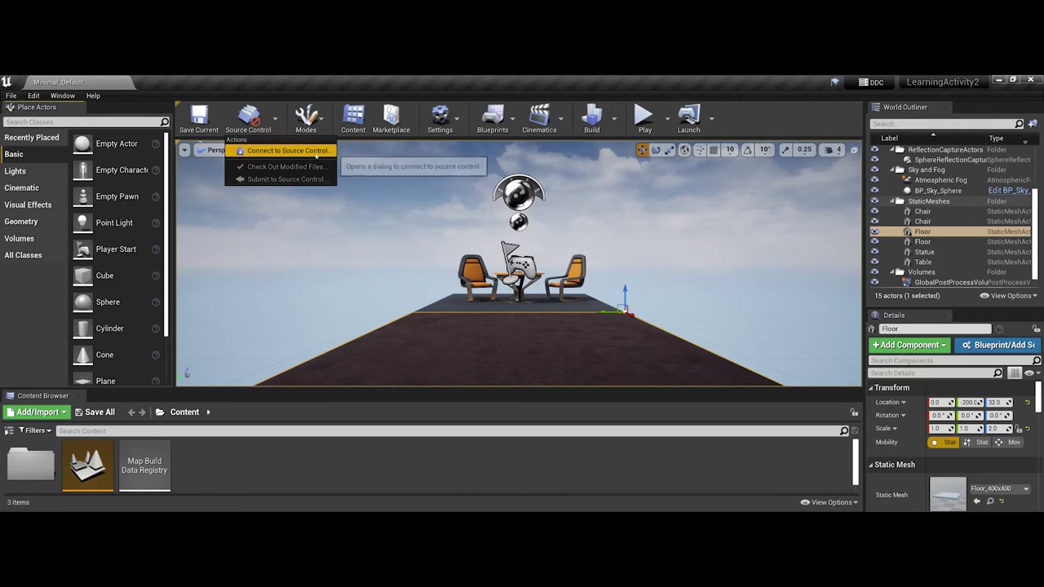
pyautogui.click(277, 130)
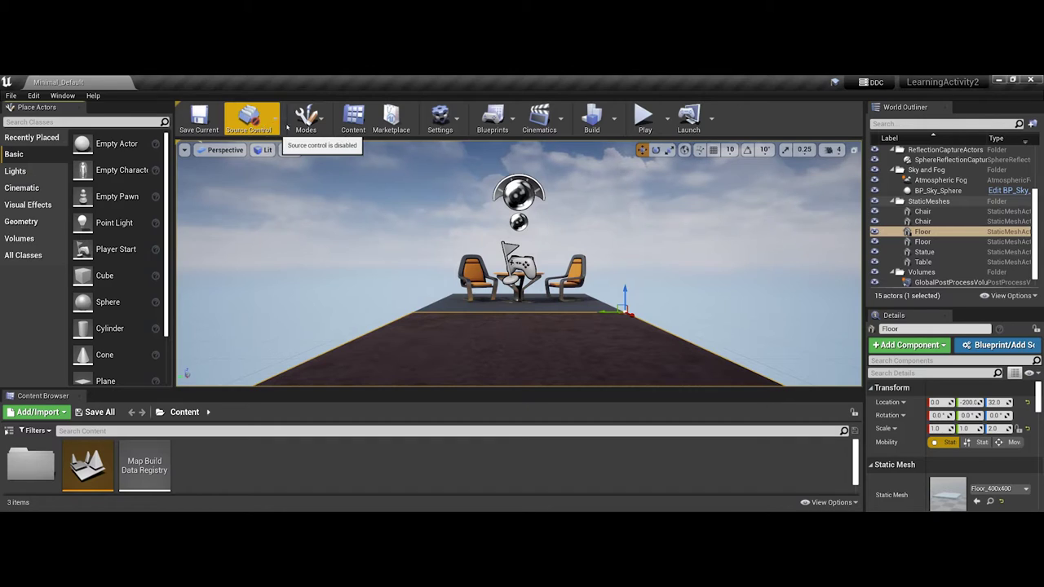
pyautogui.click(310, 121)
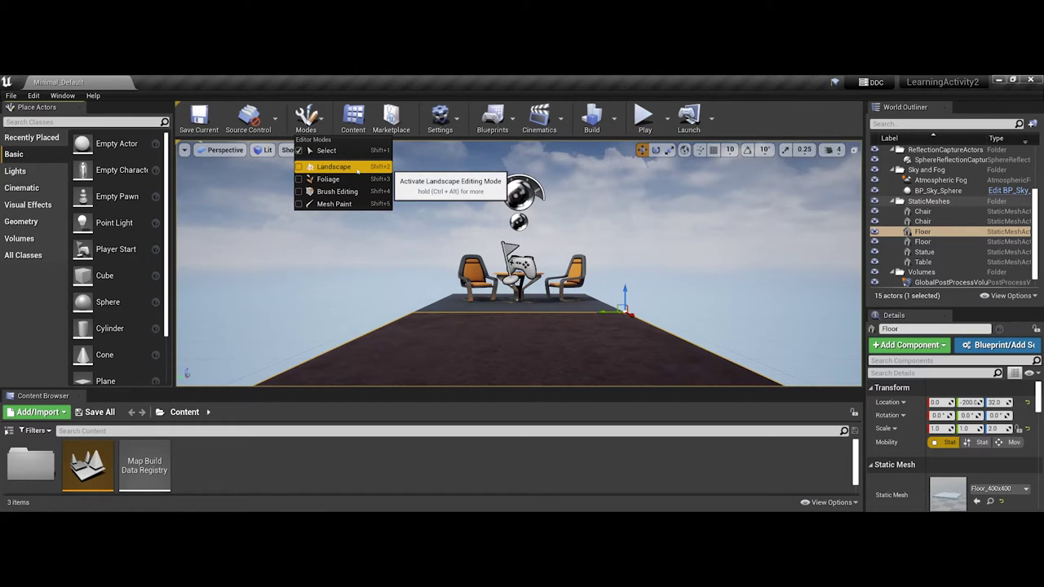
pyautogui.click(325, 124)
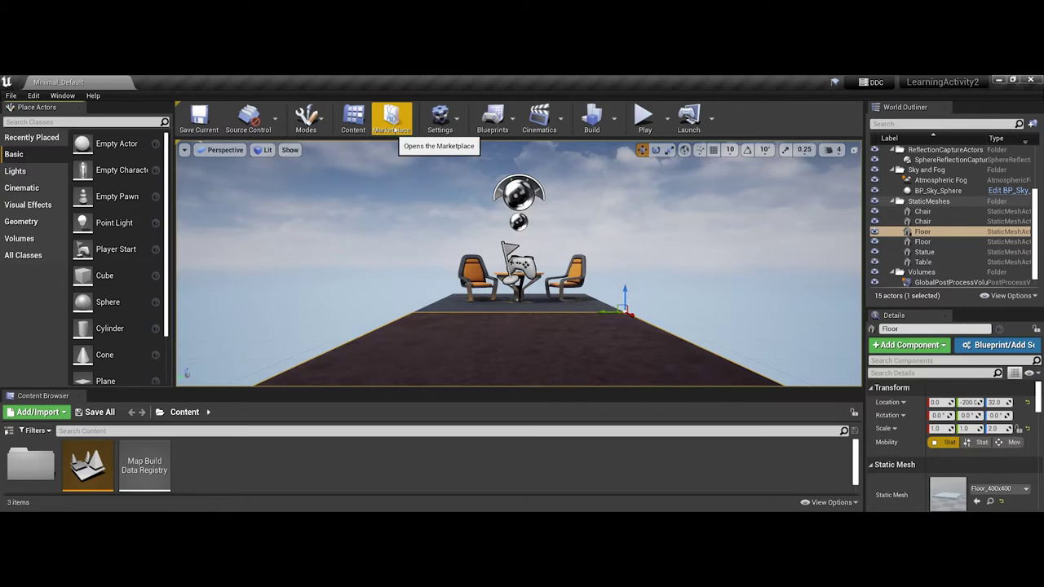
pyautogui.click(454, 128)
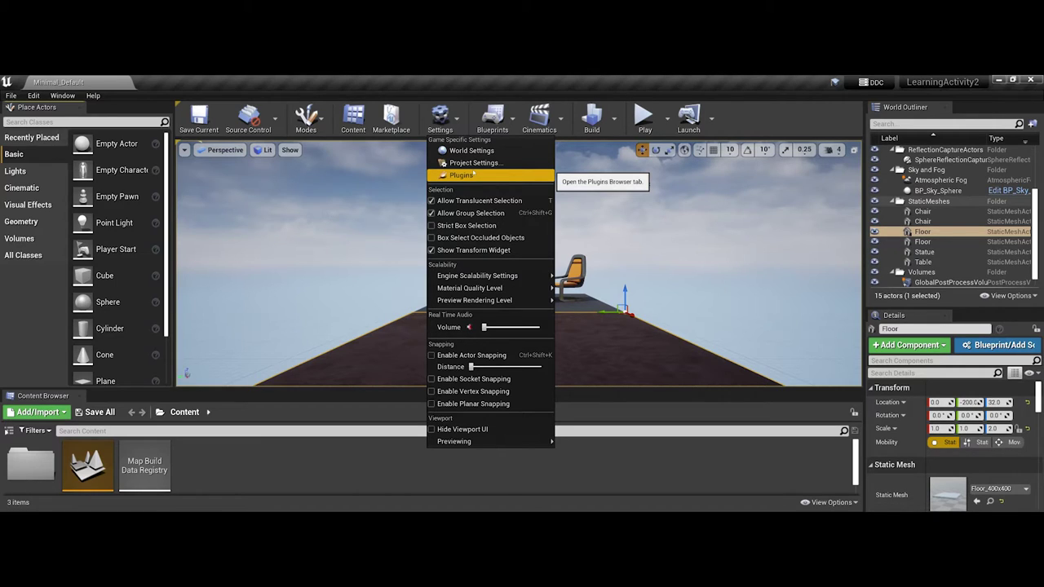
pyautogui.click(458, 122)
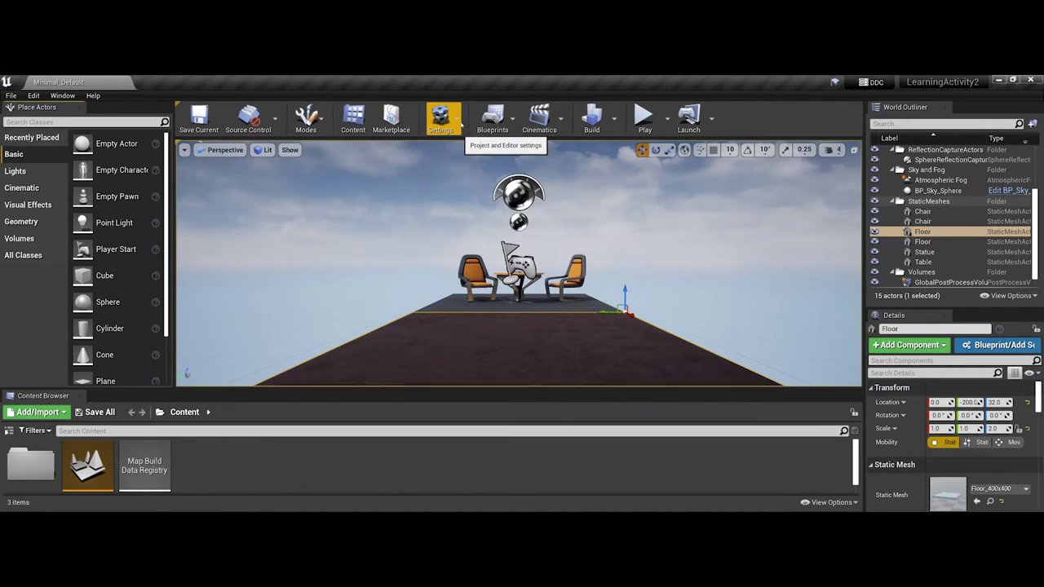
pyautogui.click(614, 120)
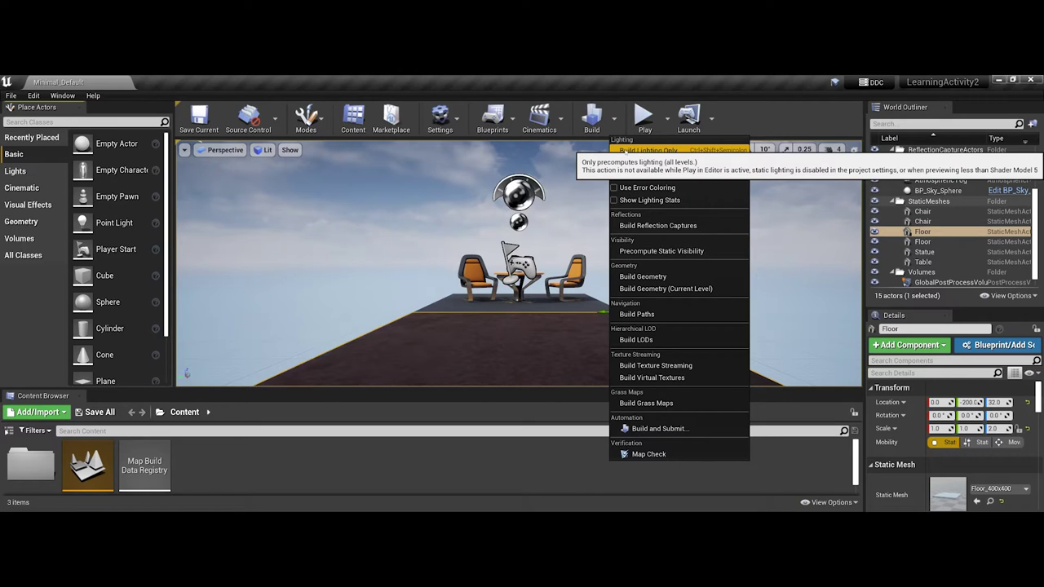
pyautogui.moveTo(635, 175)
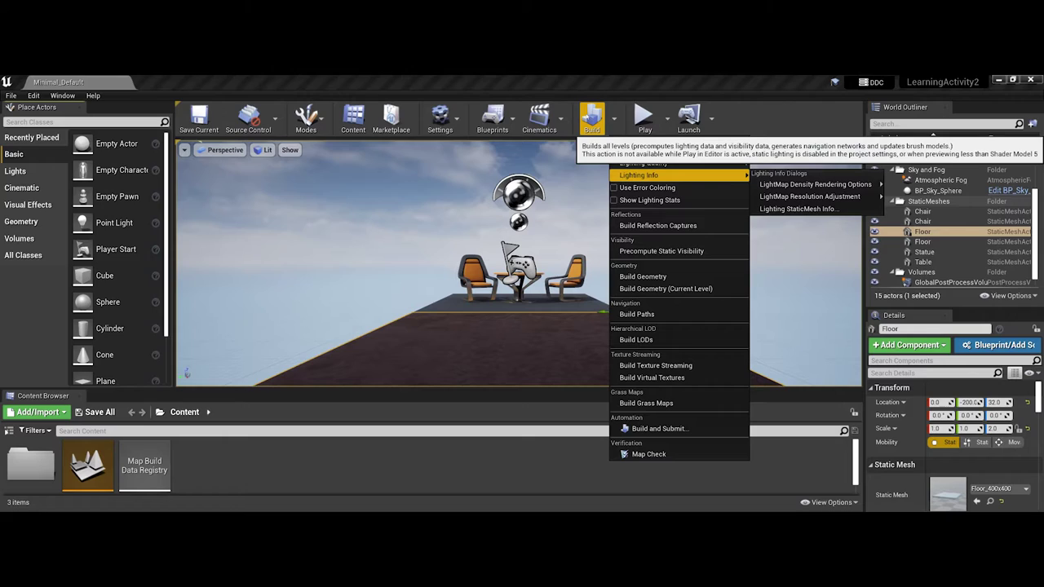
pyautogui.click(614, 119)
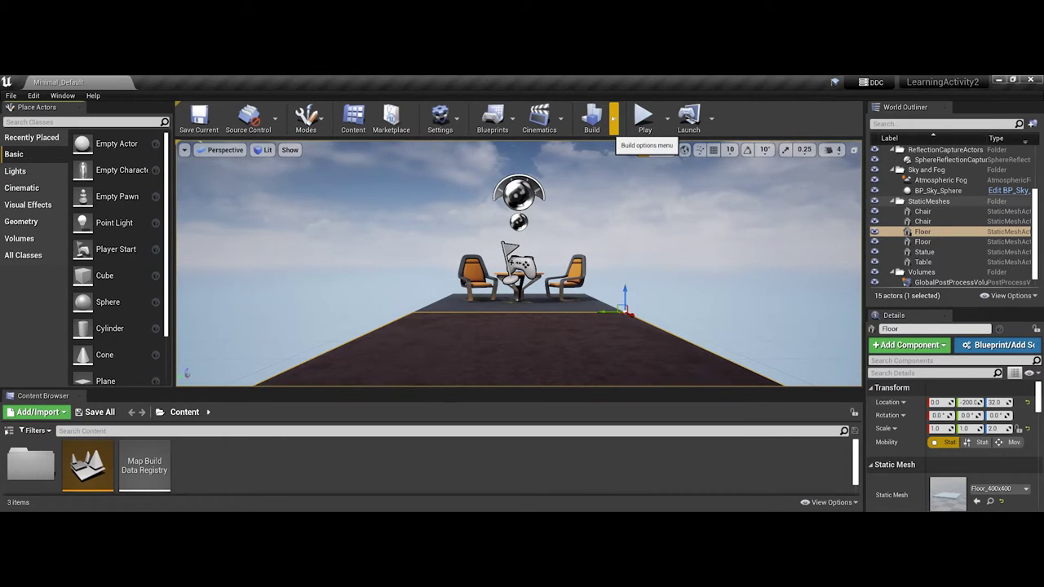
pyautogui.click(645, 120)
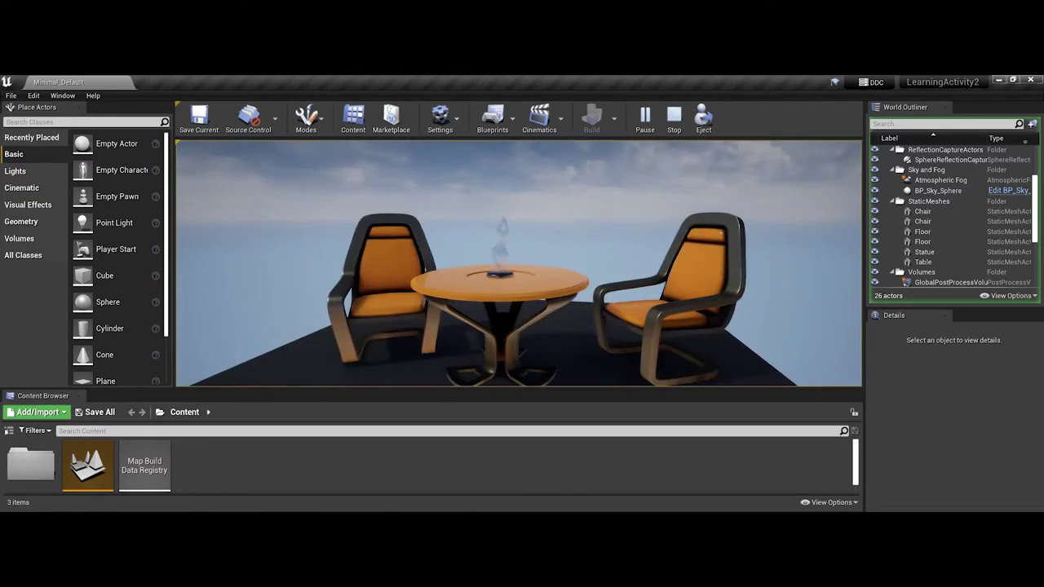
pyautogui.press('Escape')
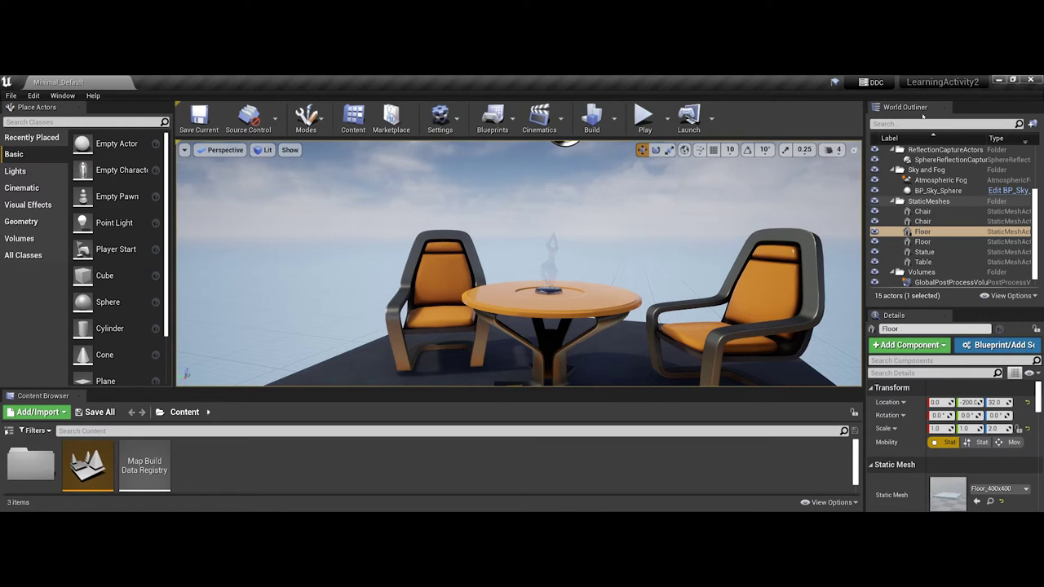
pyautogui.click(923, 121)
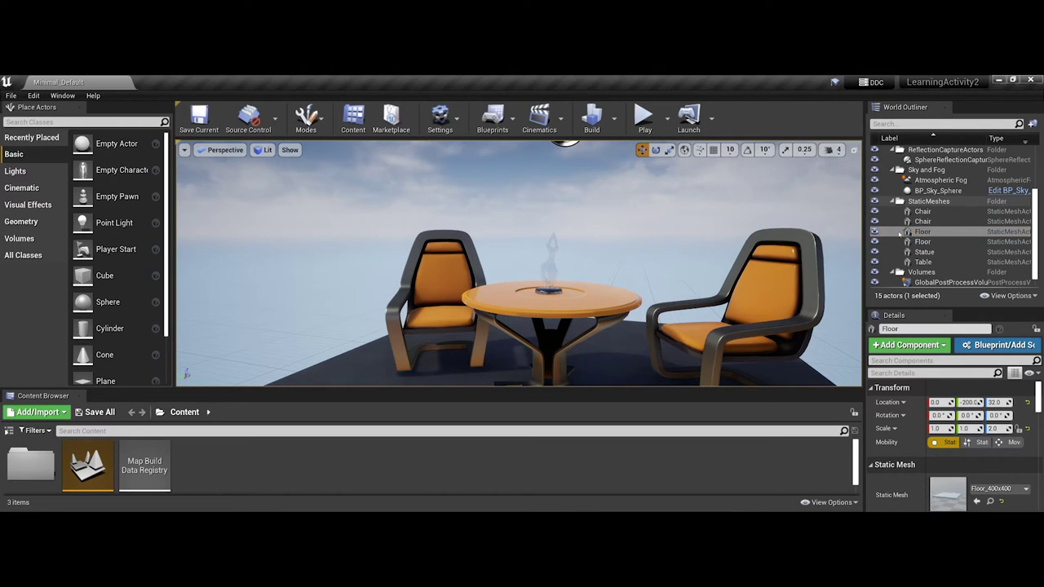
pyautogui.click(907, 231)
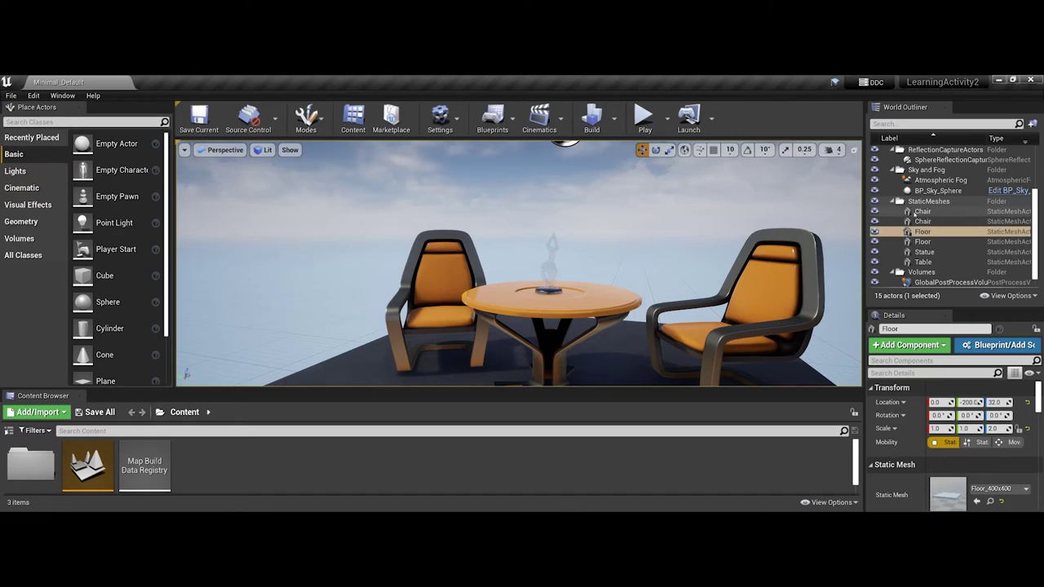
pyautogui.scroll(-1, 902, 206)
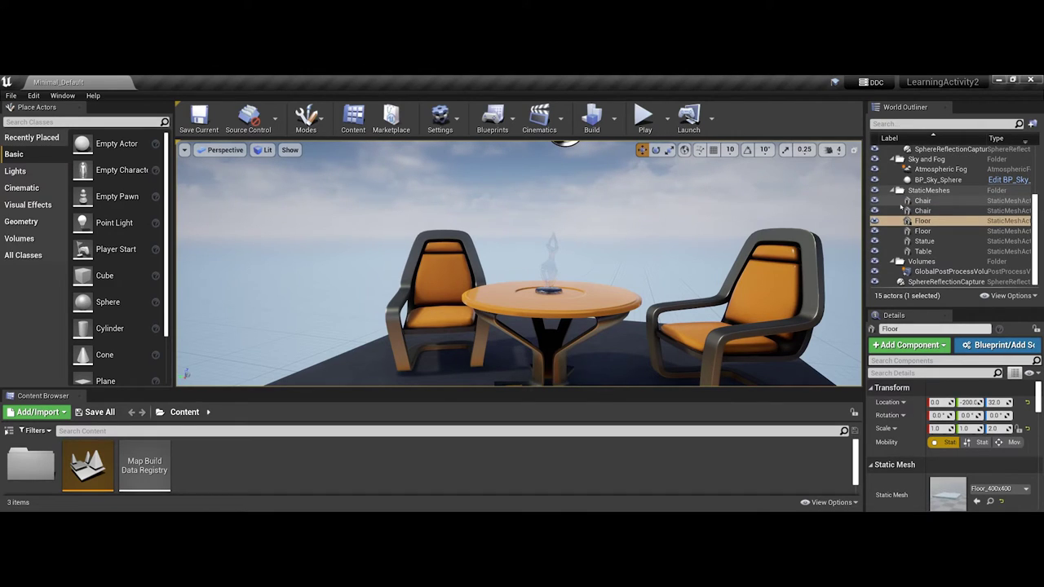
pyautogui.scroll(5, 901, 207)
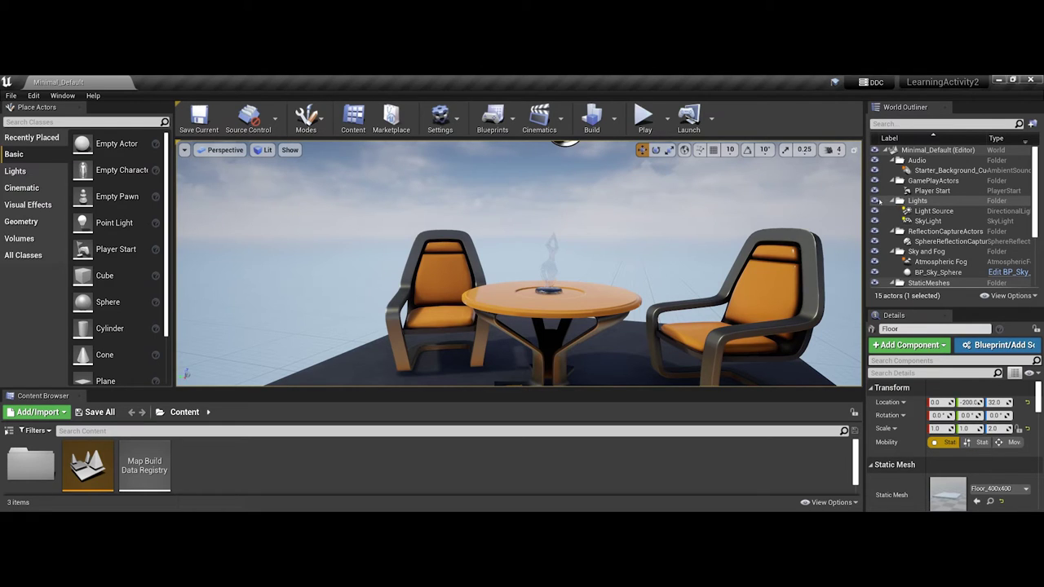
pyautogui.click(875, 201)
pyautogui.click(874, 200)
pyautogui.click(874, 201)
pyautogui.click(874, 201)
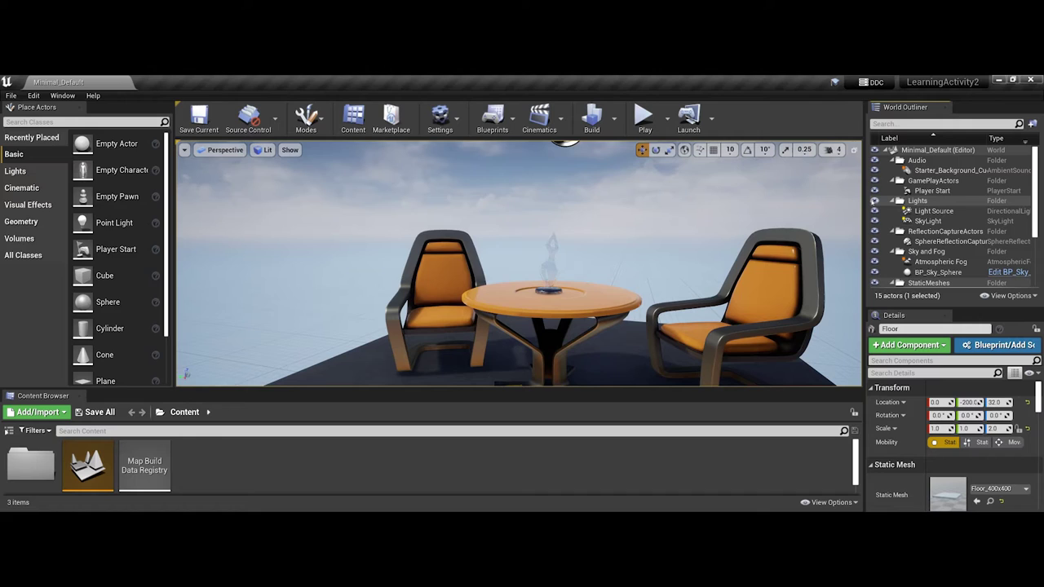
pyautogui.scroll(-8, 770, 217)
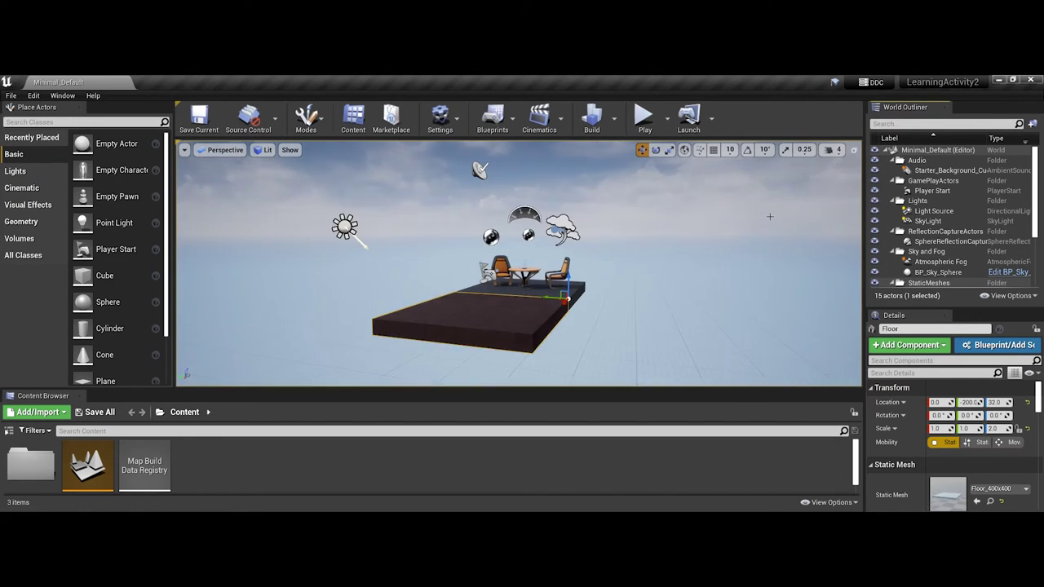
pyautogui.scroll(-5, 770, 217)
pyautogui.scroll(-3, 910, 269)
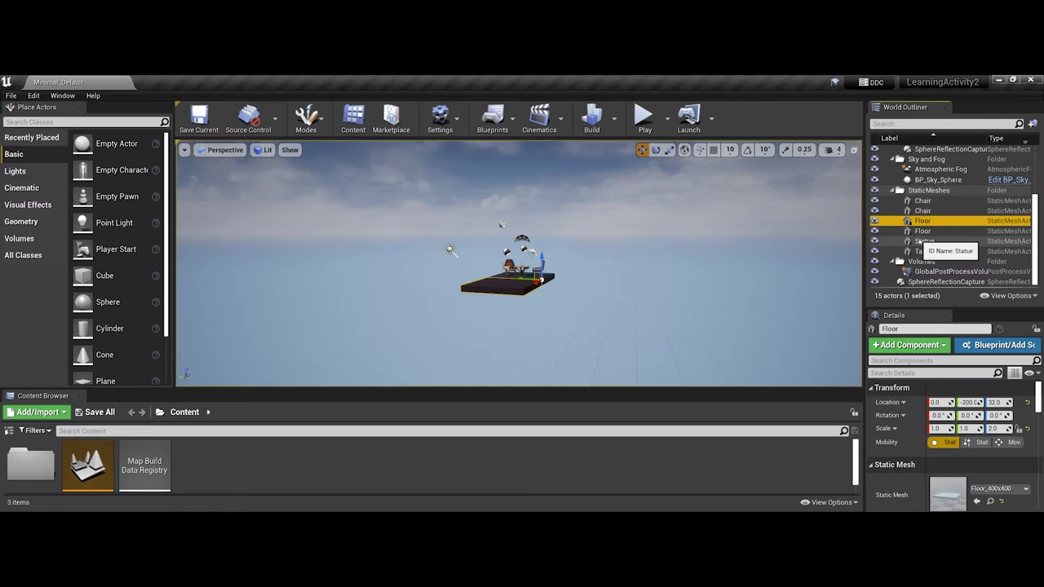
# Step: Select the Statue in the World Outliner and frame it in the viewport
pyautogui.doubleClick(920, 242)
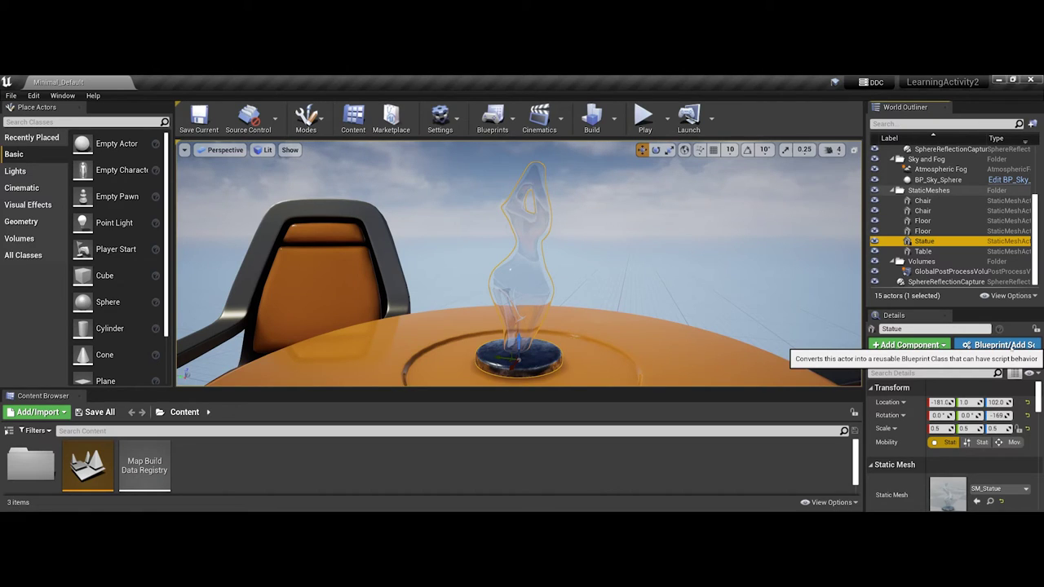
pyautogui.scroll(-3, 922, 410)
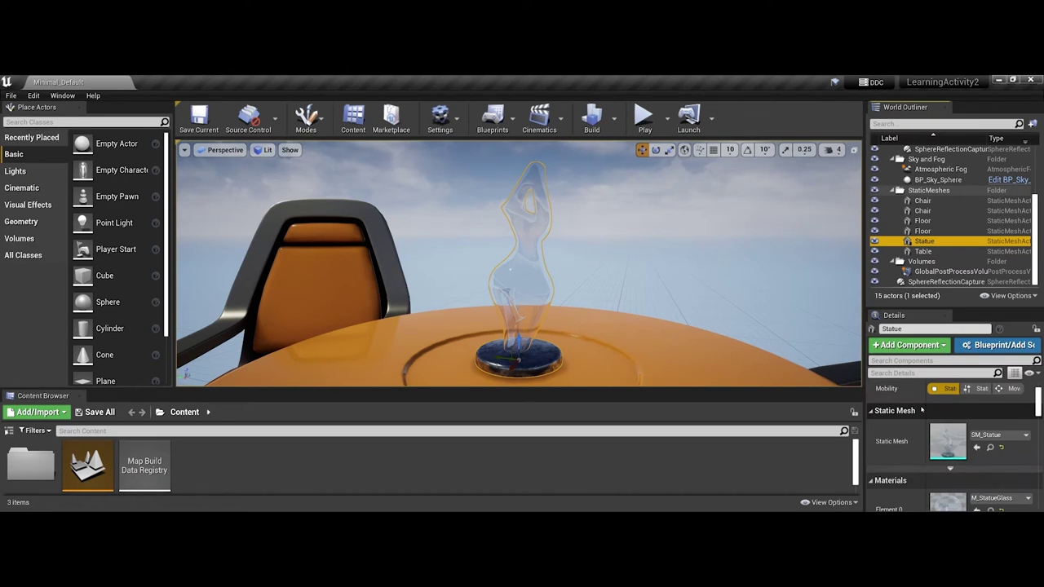
pyautogui.scroll(-3, 920, 410)
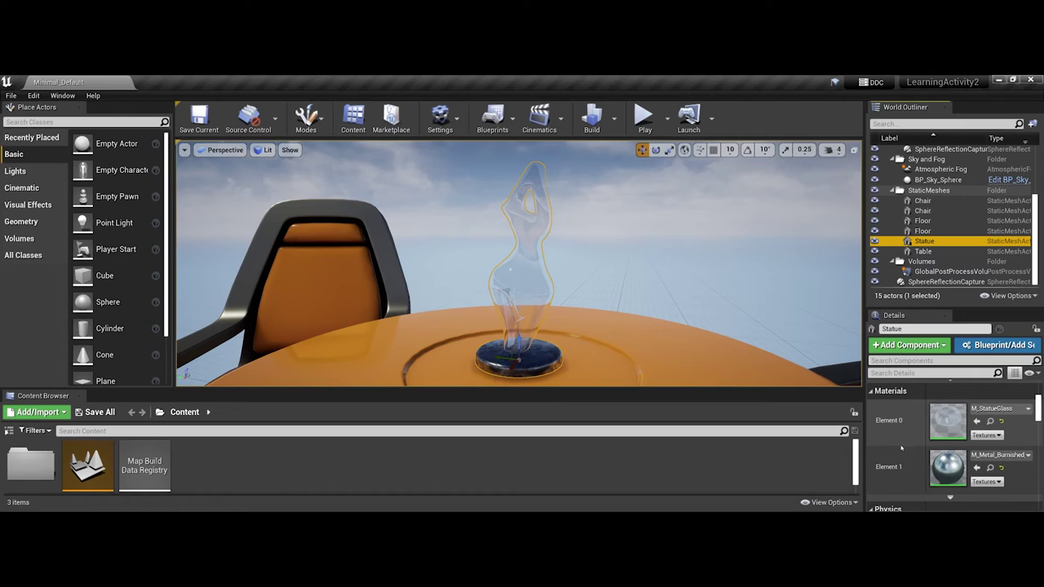
pyautogui.scroll(3, 905, 445)
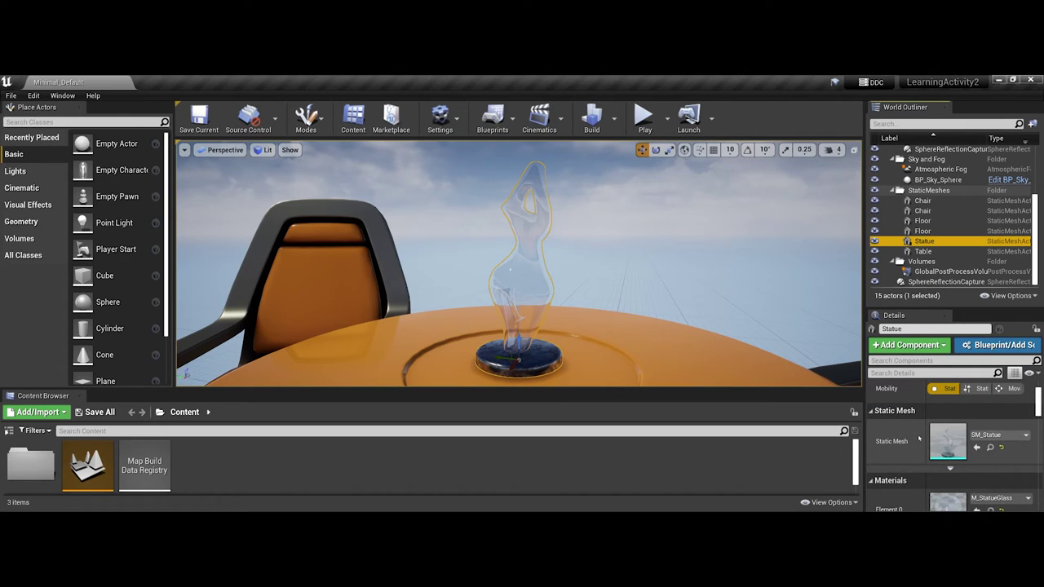
pyautogui.scroll(2, 919, 438)
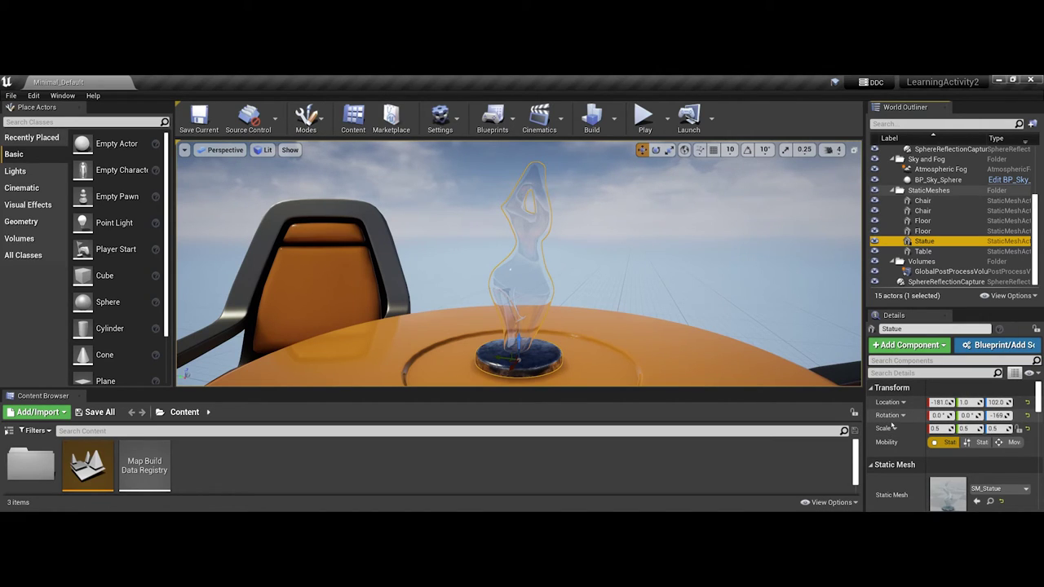
pyautogui.scroll(-5, 893, 425)
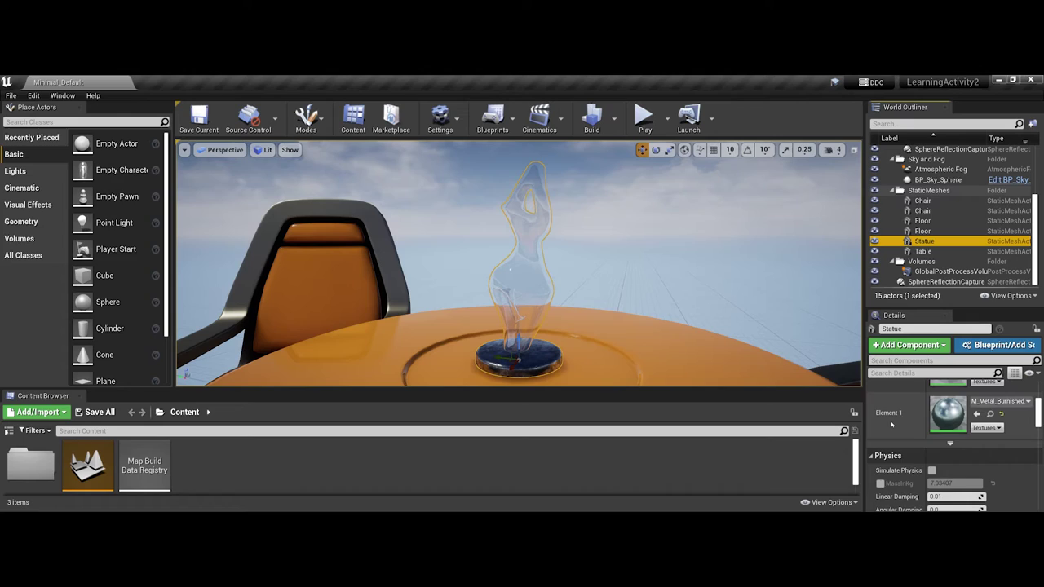
pyautogui.scroll(-5, 892, 425)
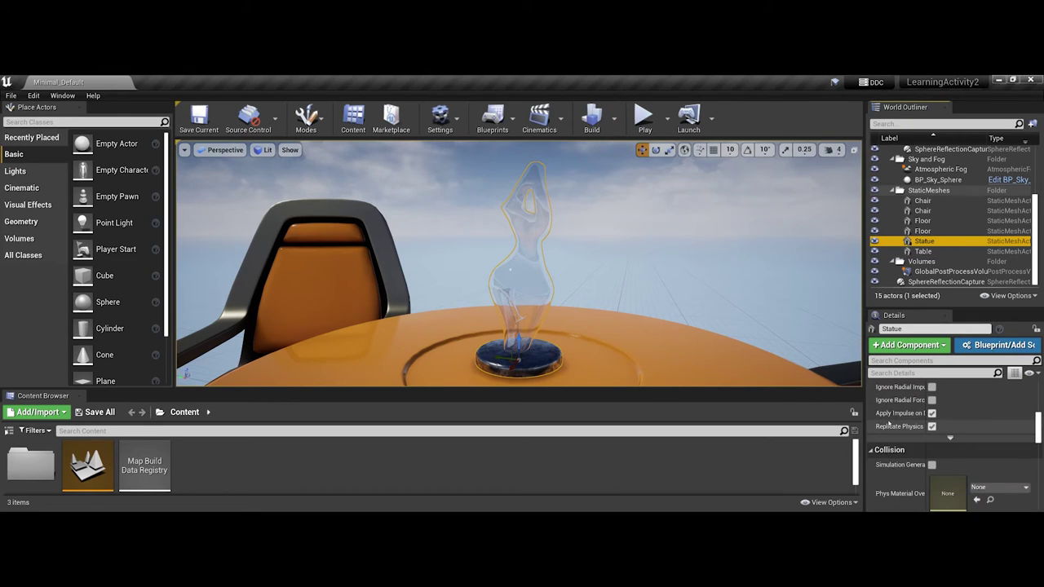
pyautogui.scroll(-5, 889, 424)
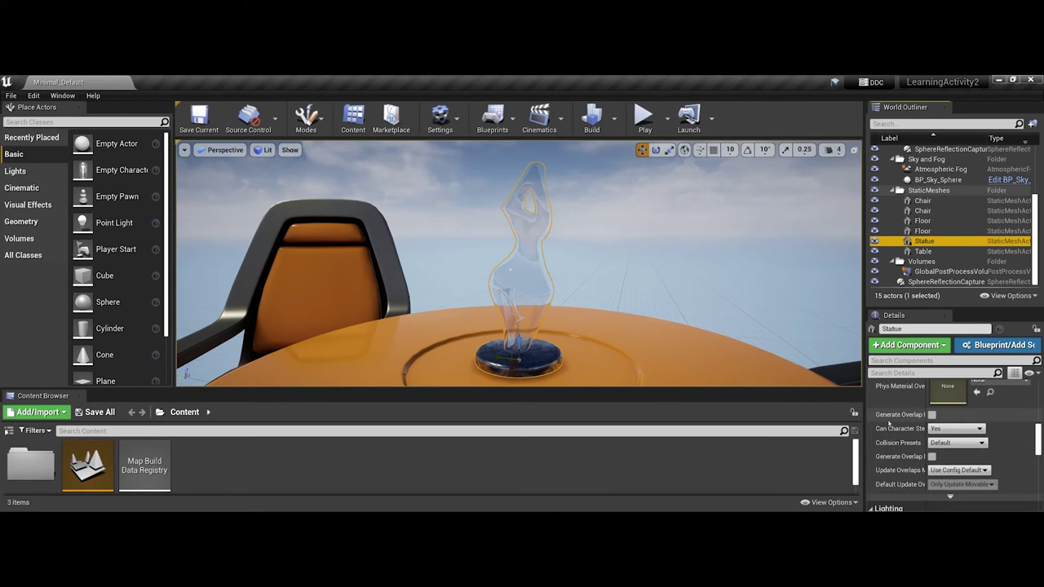
pyautogui.scroll(-5, 889, 423)
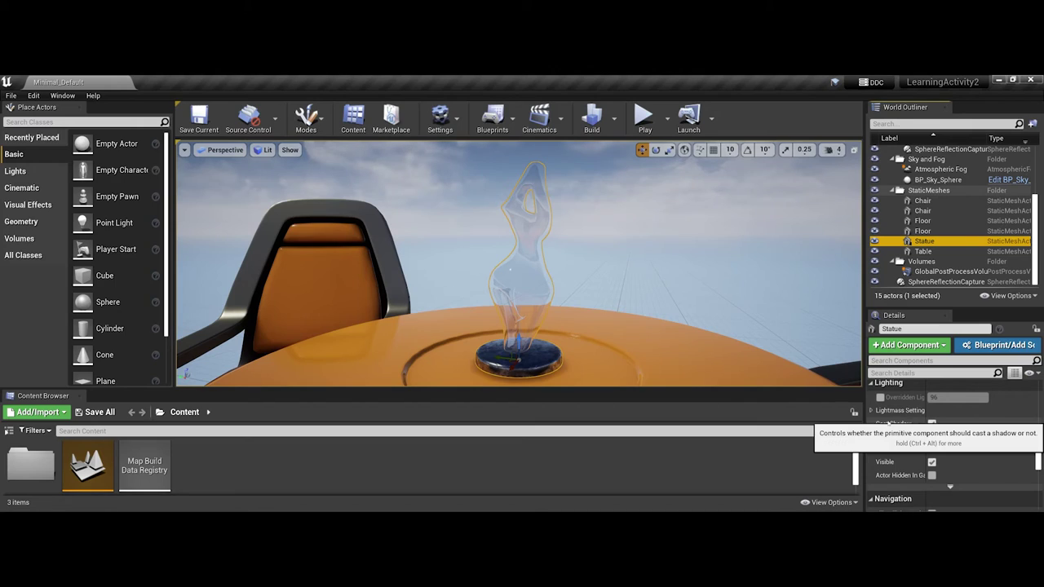
pyautogui.scroll(-4, 890, 423)
pyautogui.scroll(-2, 889, 423)
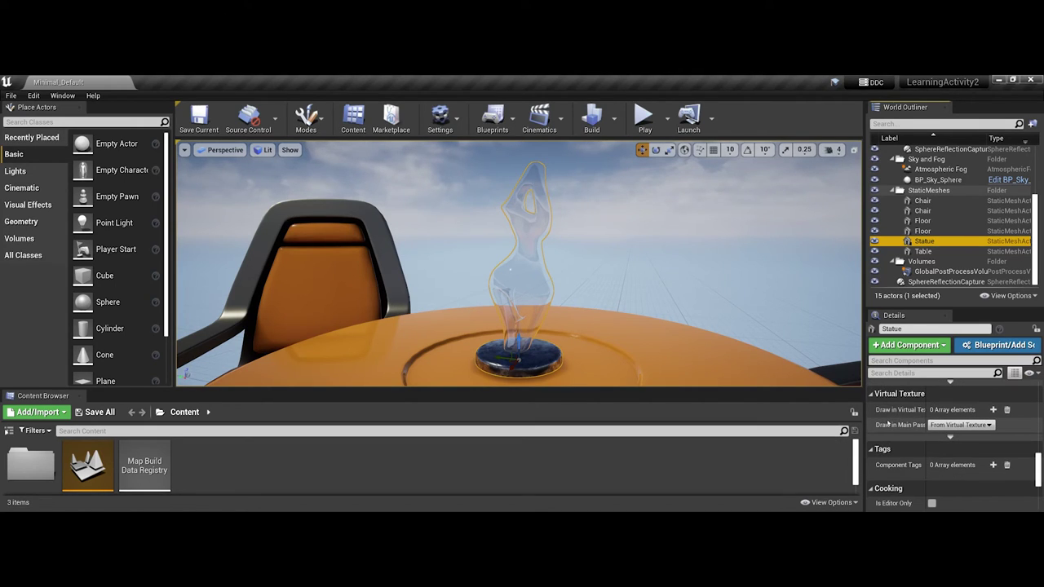
pyautogui.scroll(-4, 887, 423)
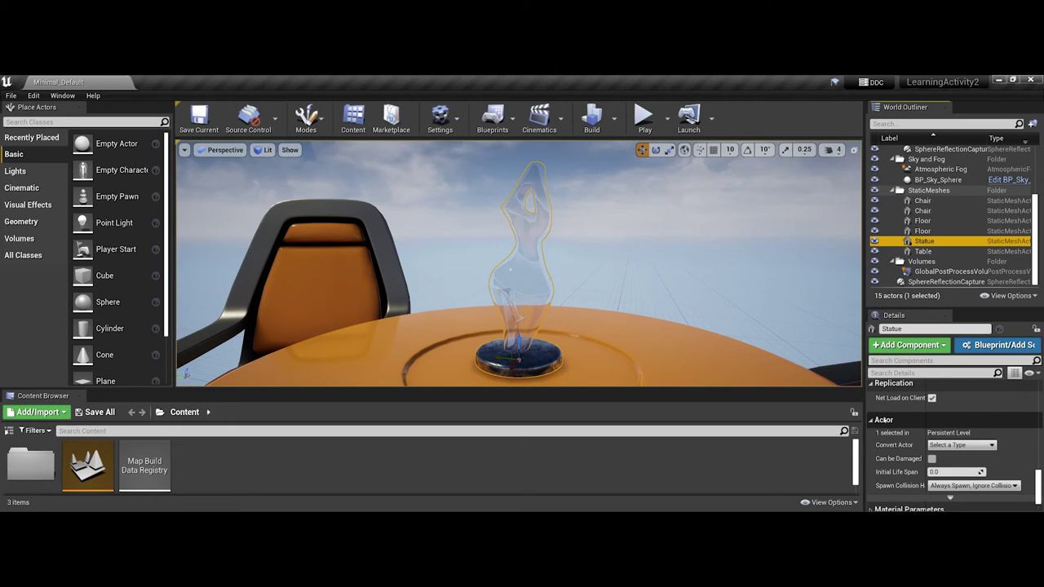
pyautogui.scroll(-3, 884, 421)
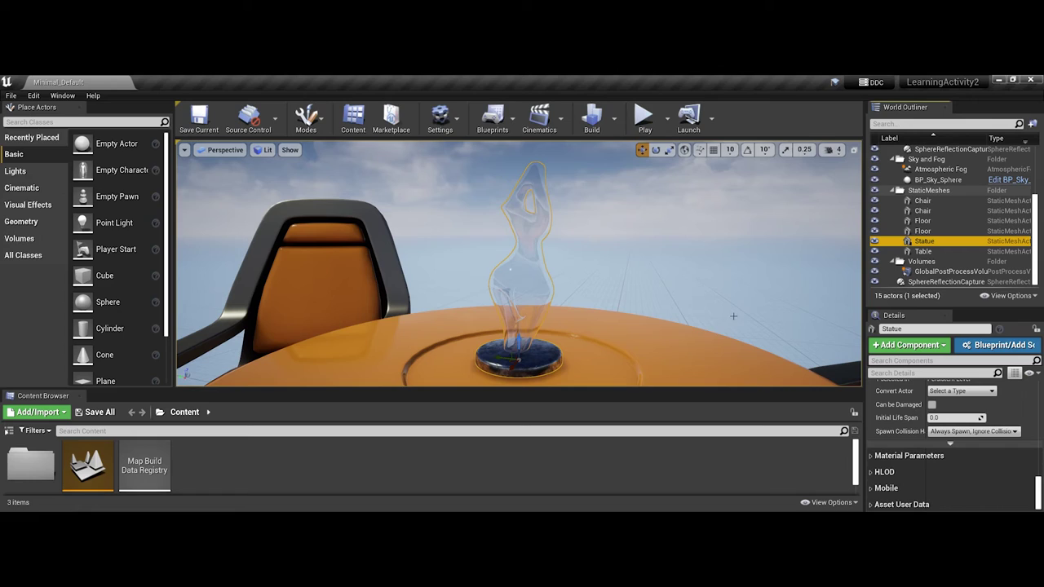
# Step: Select the Table, then GlobalPostProcessVolume, and scroll through its Brush Settings, Film and Lens options
pyautogui.click(707, 335)
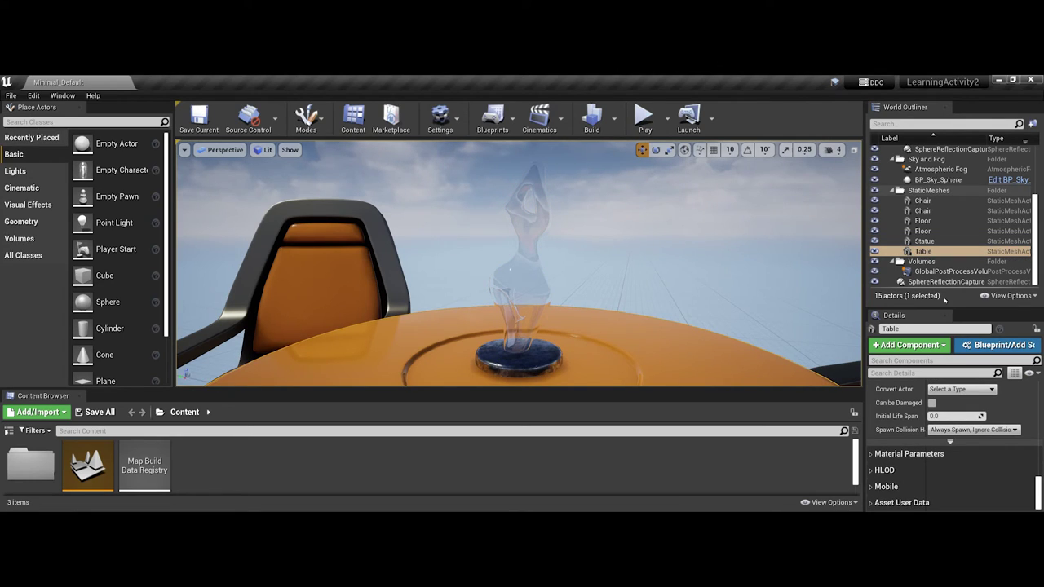
pyautogui.click(945, 271)
pyautogui.scroll(3, 914, 381)
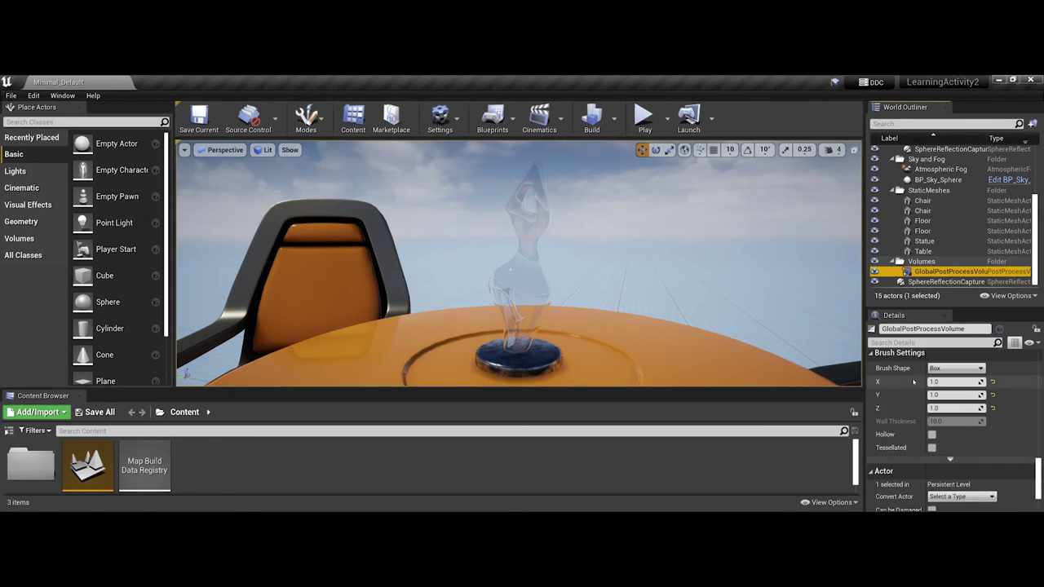
pyautogui.scroll(-10, 914, 381)
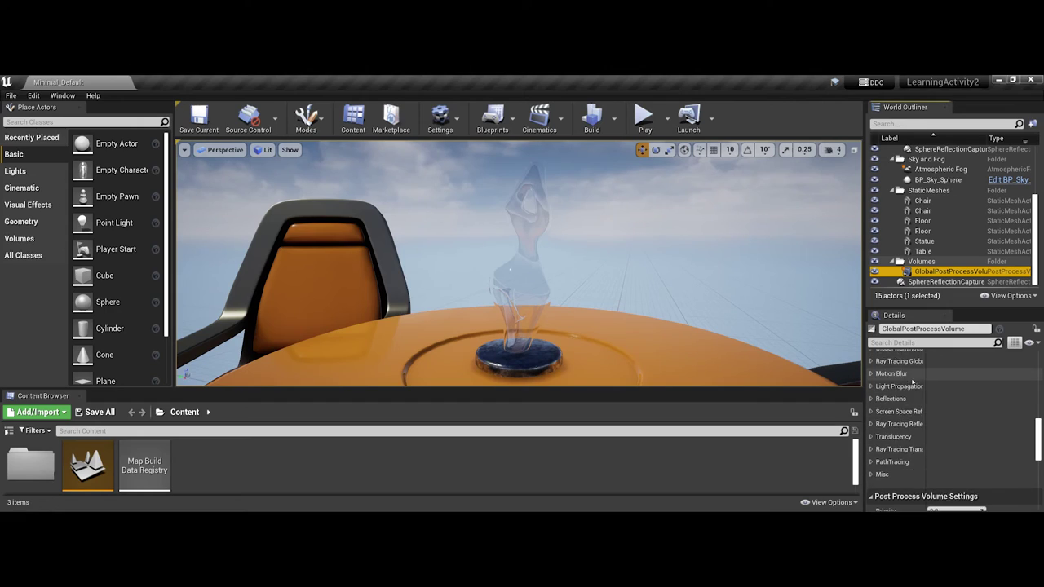
pyautogui.scroll(6, 912, 381)
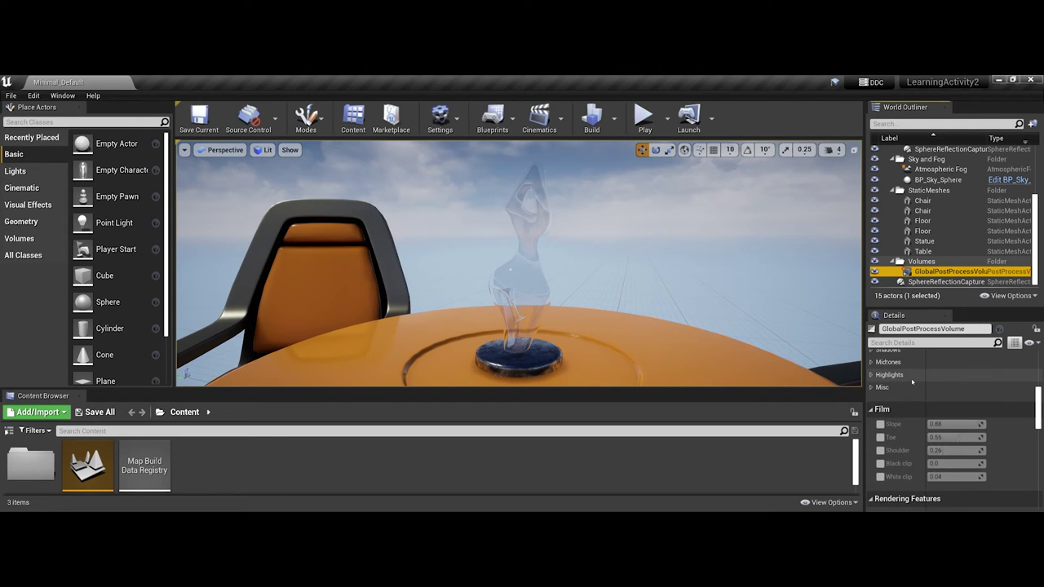
pyautogui.scroll(6, 912, 381)
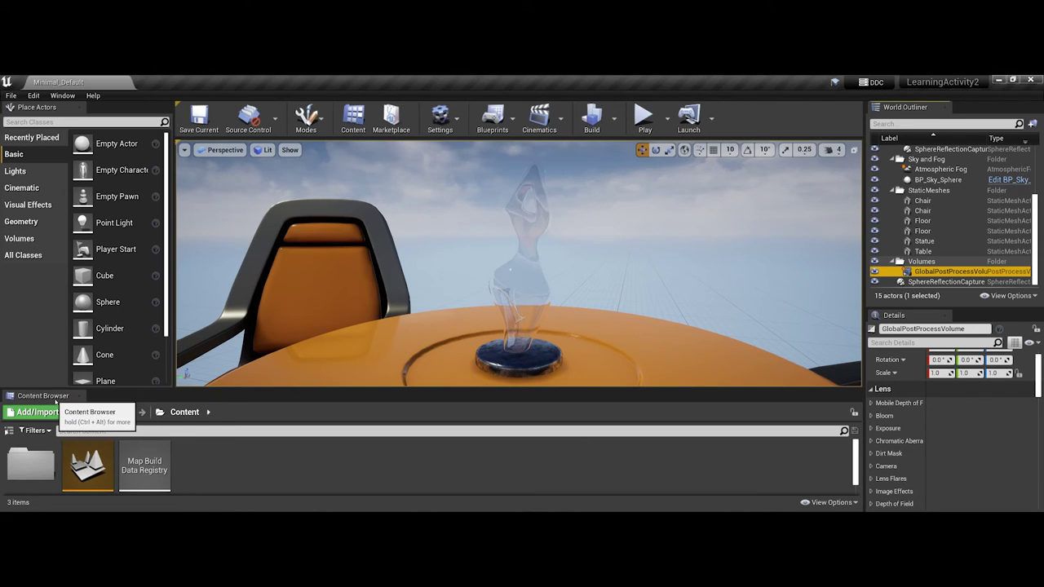
pyautogui.scroll(-1, 207, 462)
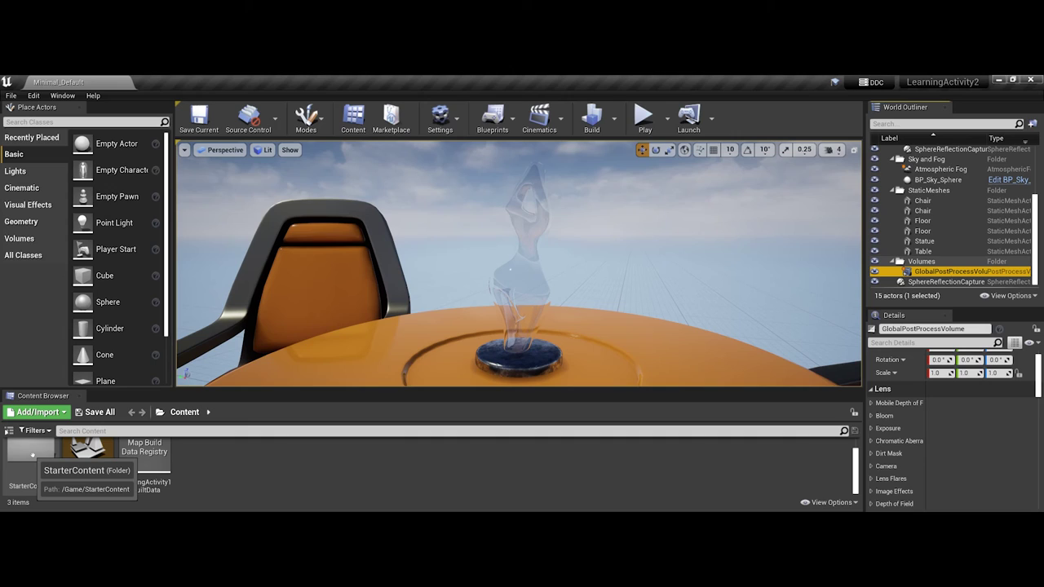
# Step: Open StarterContent > Props in the Content Browser and zoom the viewport out over the table and chairs
pyautogui.doubleClick(32, 455)
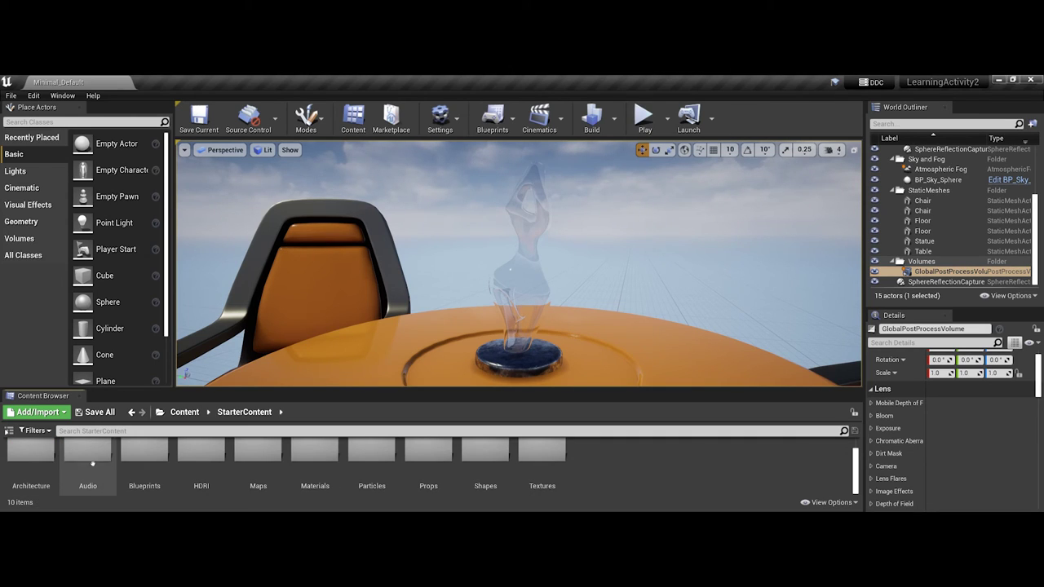
pyautogui.doubleClick(435, 462)
pyautogui.scroll(-3, 433, 462)
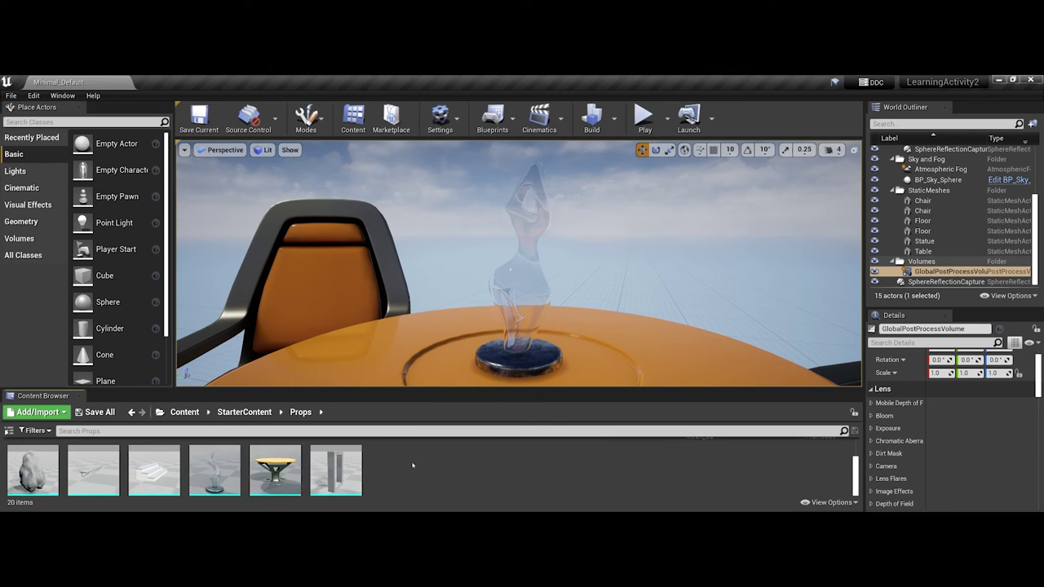
pyautogui.scroll(3, 413, 465)
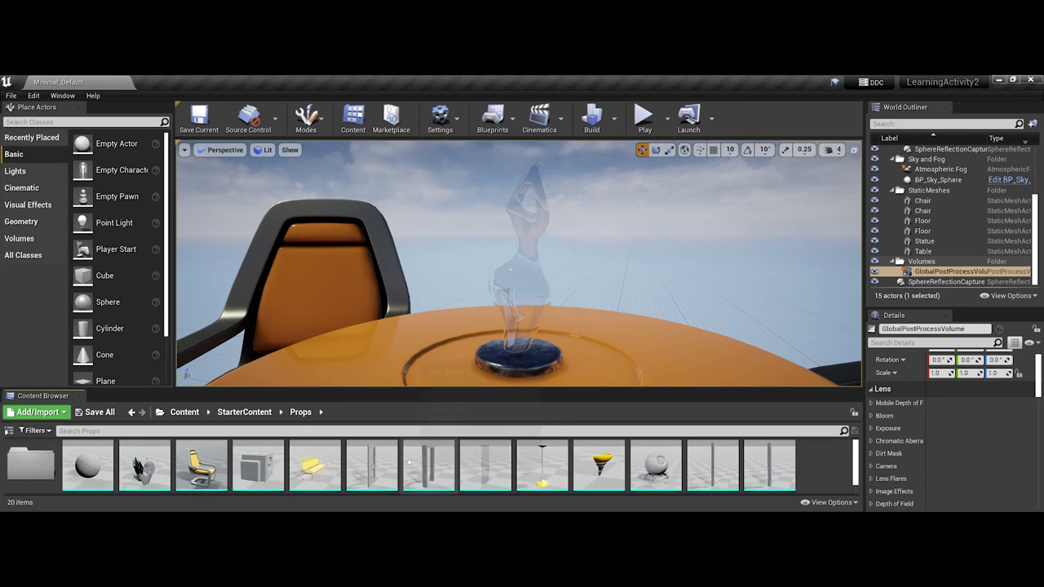
pyautogui.scroll(-5, 388, 373)
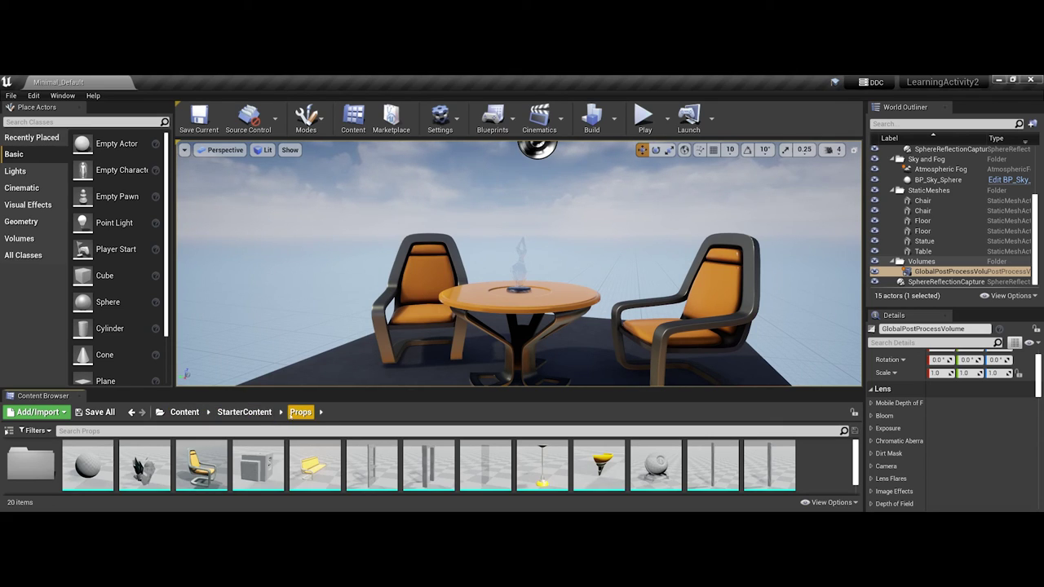
# Step: Return the Content Browser to the top Content folder and switch programs with Alt+Tab
pyautogui.click(195, 414)
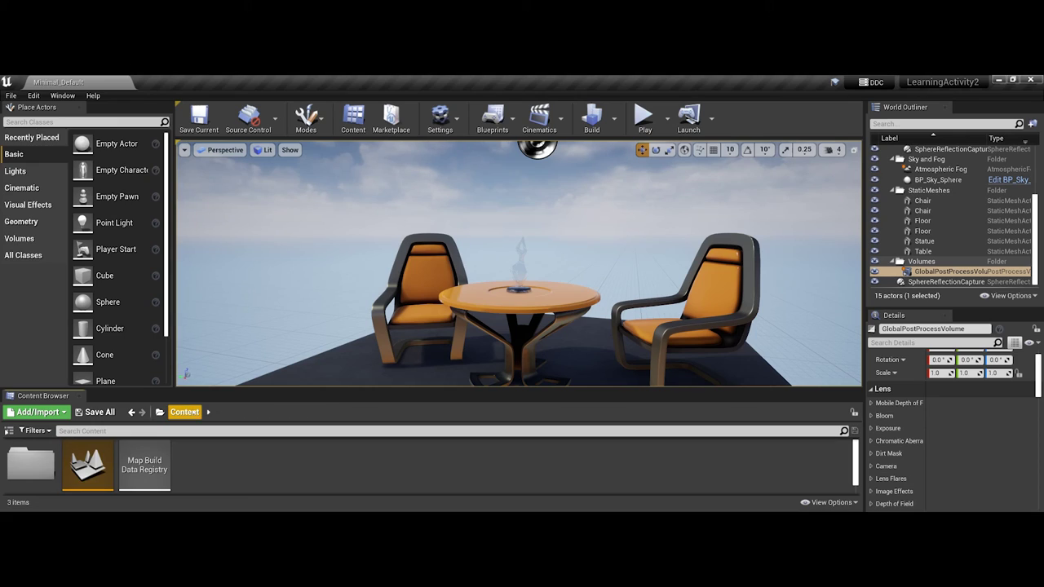
pyautogui.scroll(-1, 221, 455)
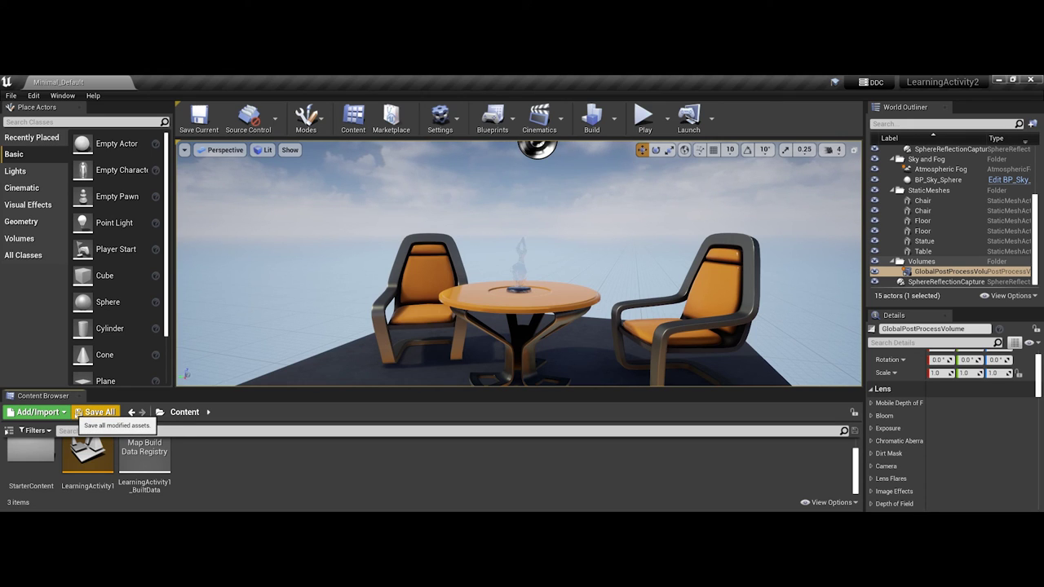
pyautogui.hotkey('alt', 'Tab')
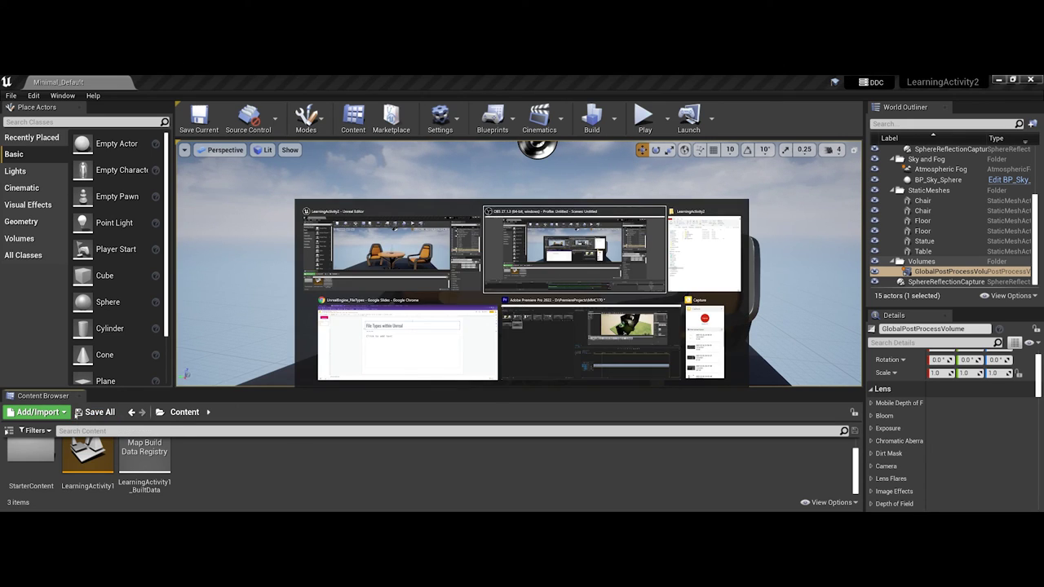